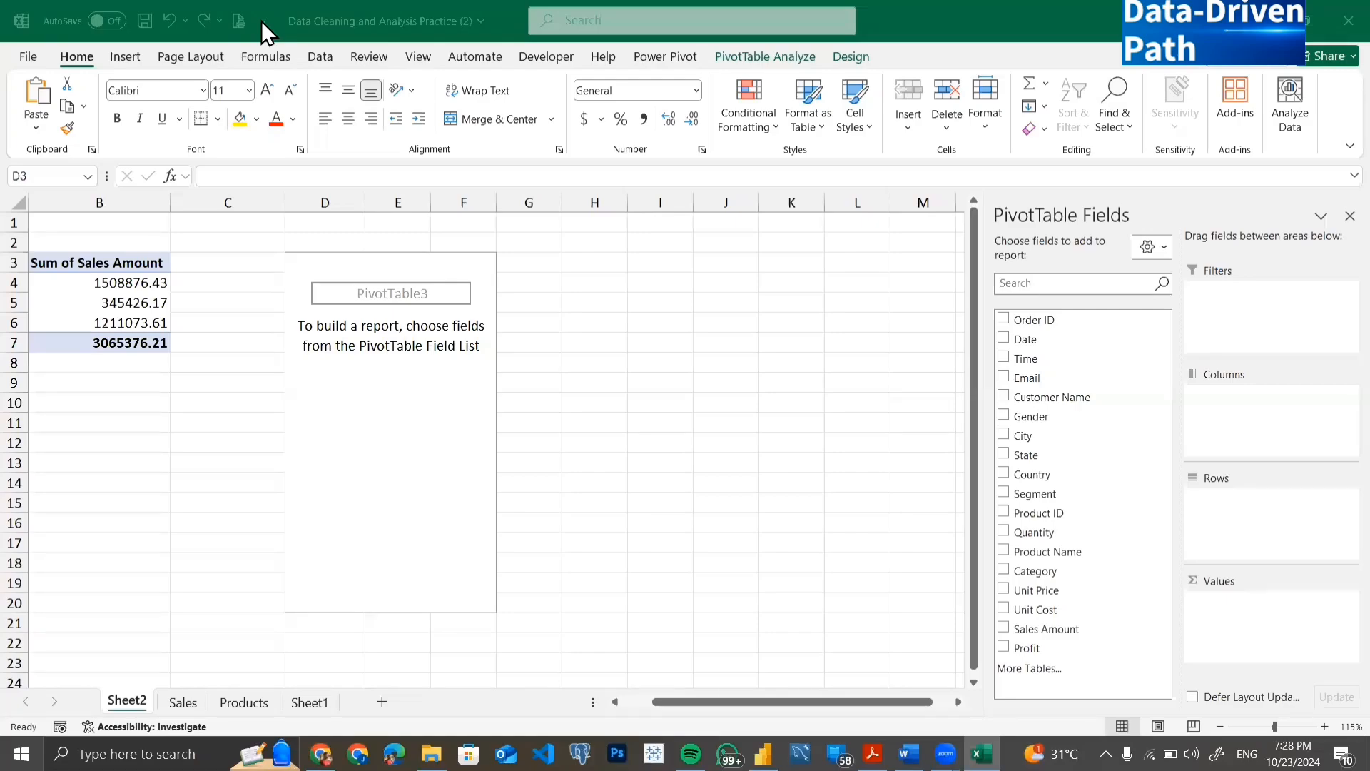
Examine the planned analyses on Sheet1, the product and sales columns on the Sales sheet, and the PivotTables on Sheet2
click(309, 703)
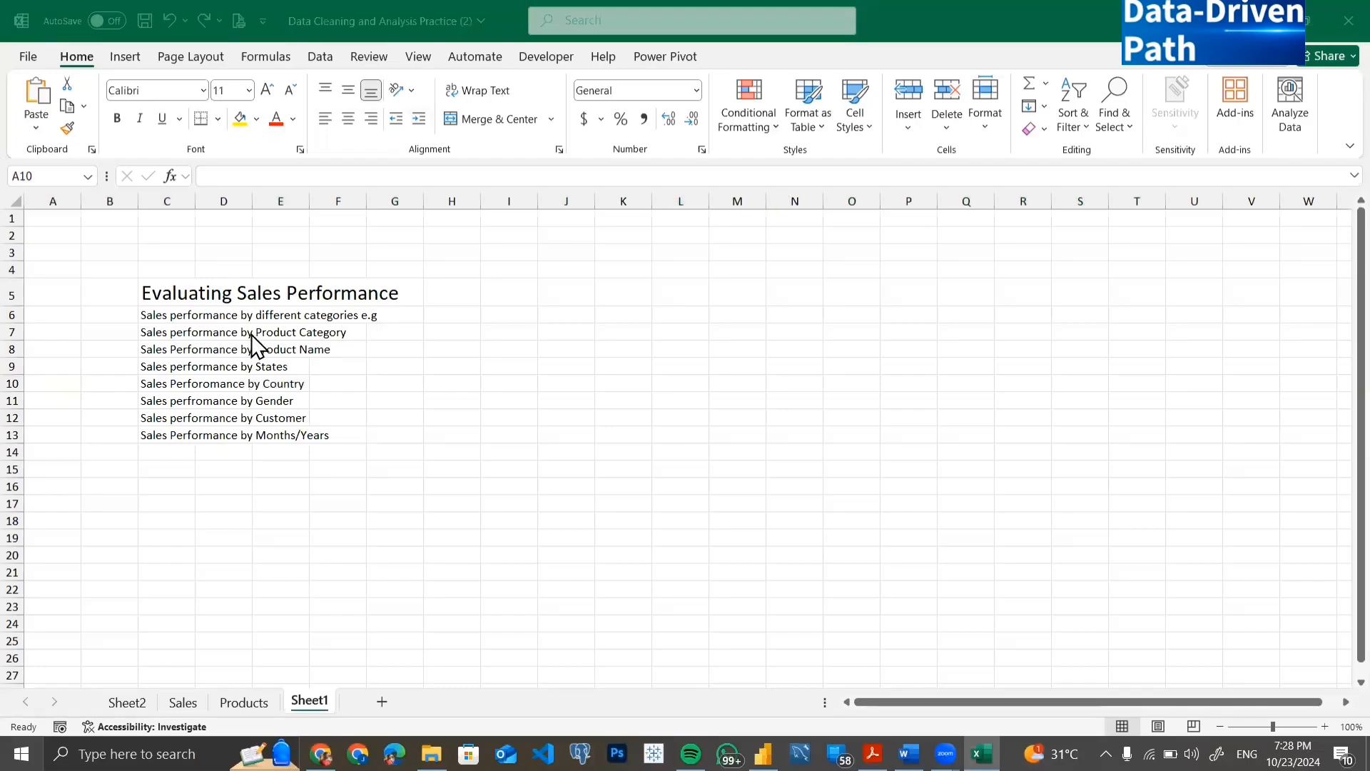
key(shift+space)
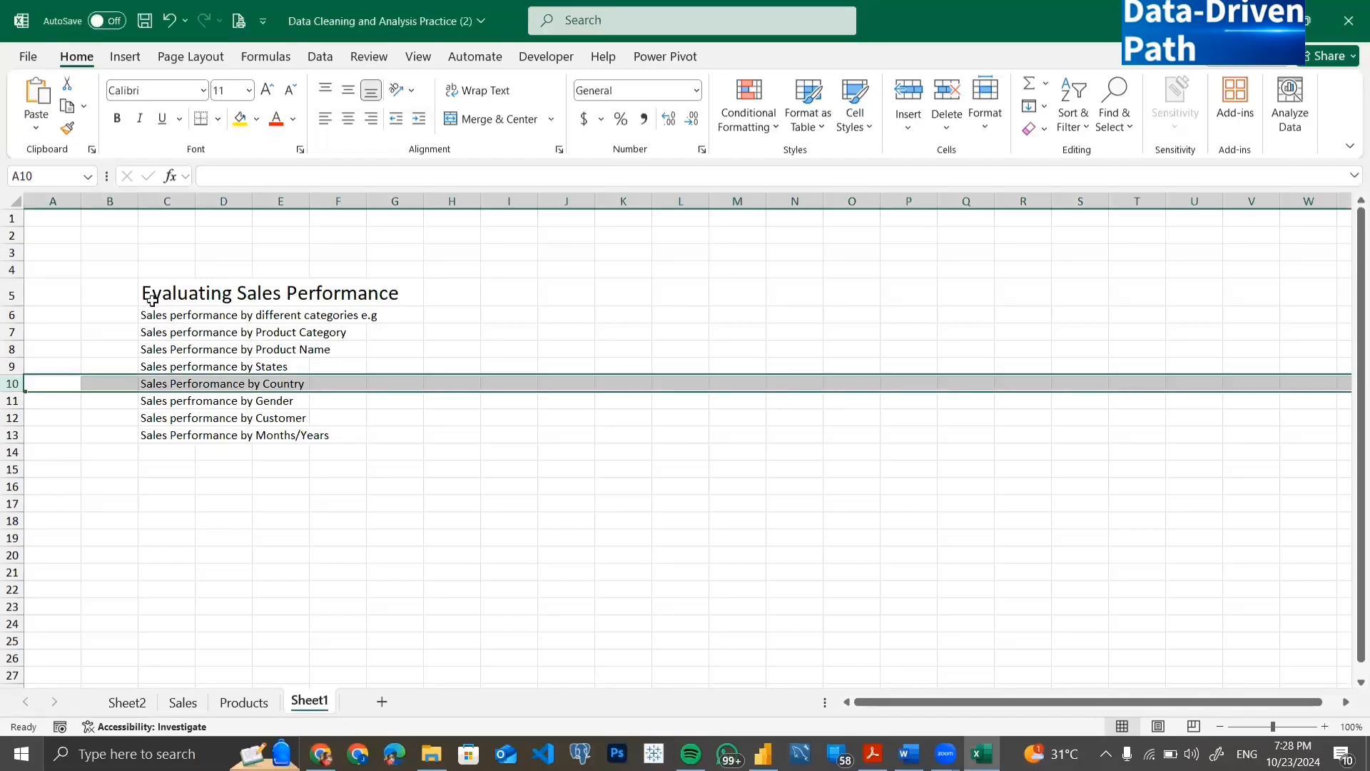
click(152, 300)
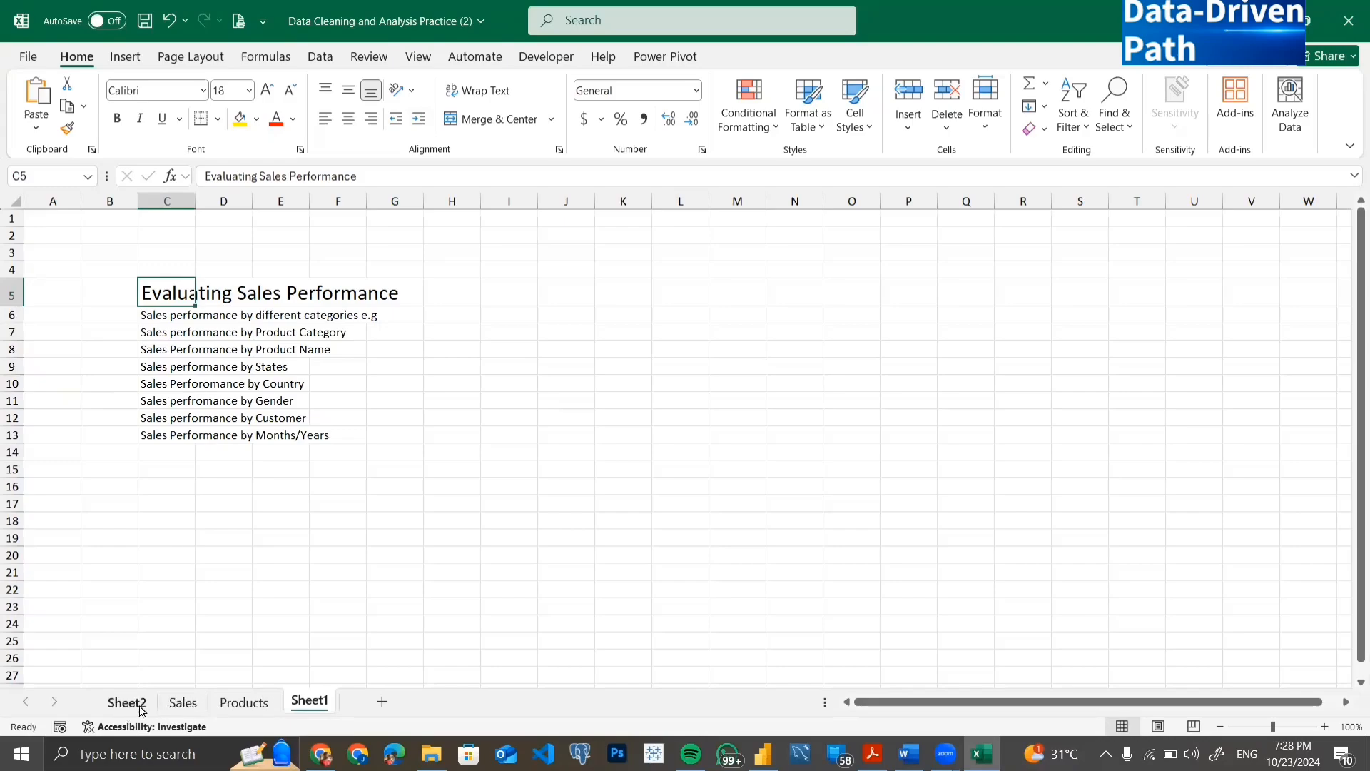
click(175, 704)
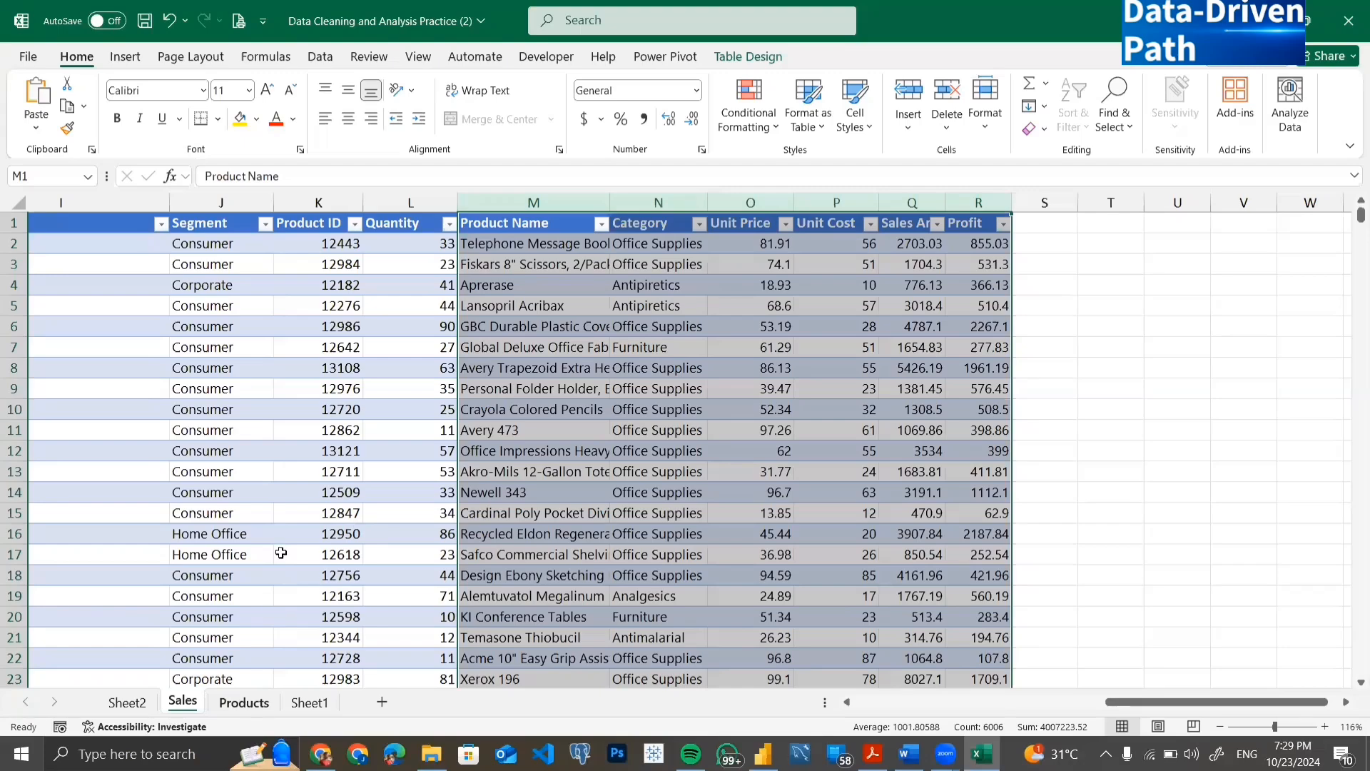
click(310, 707)
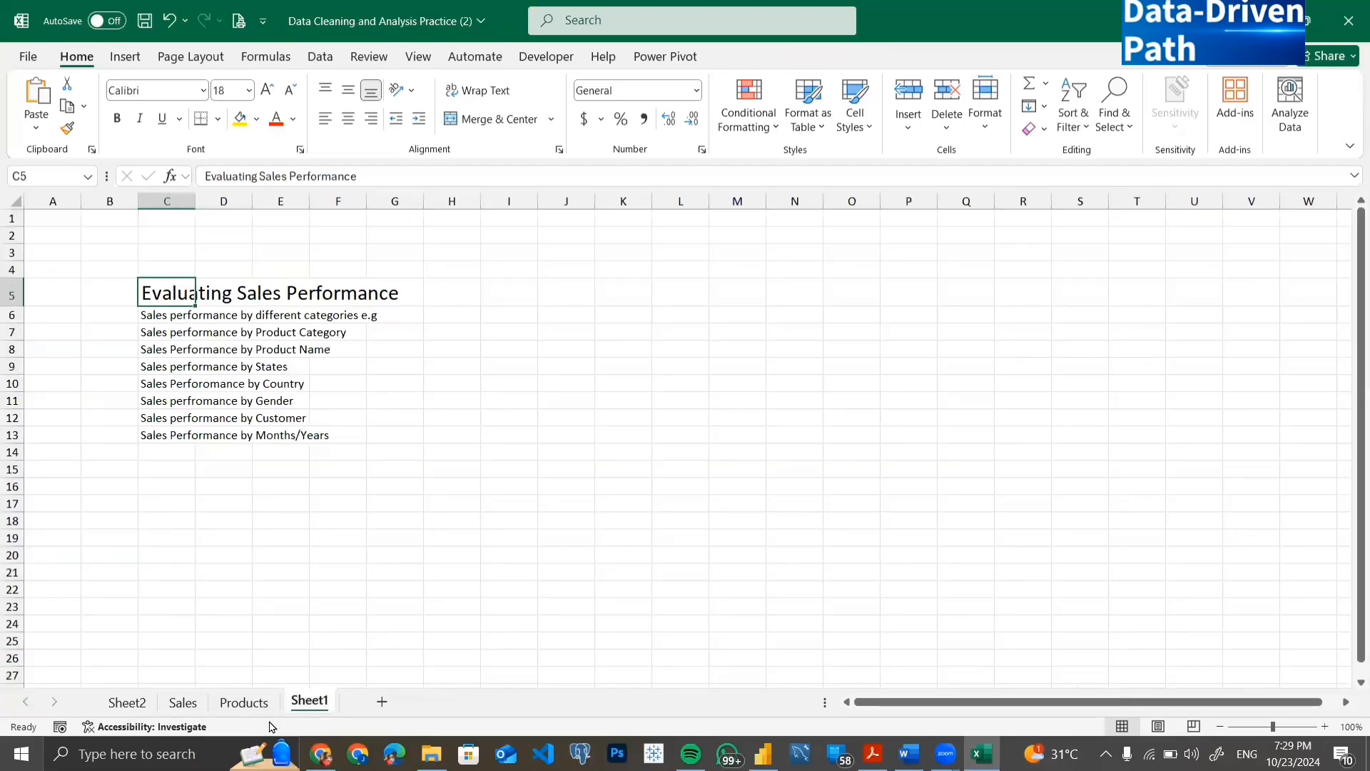
click(127, 702)
scroll(476, 437, down, 2)
scroll(476, 436, up, 2)
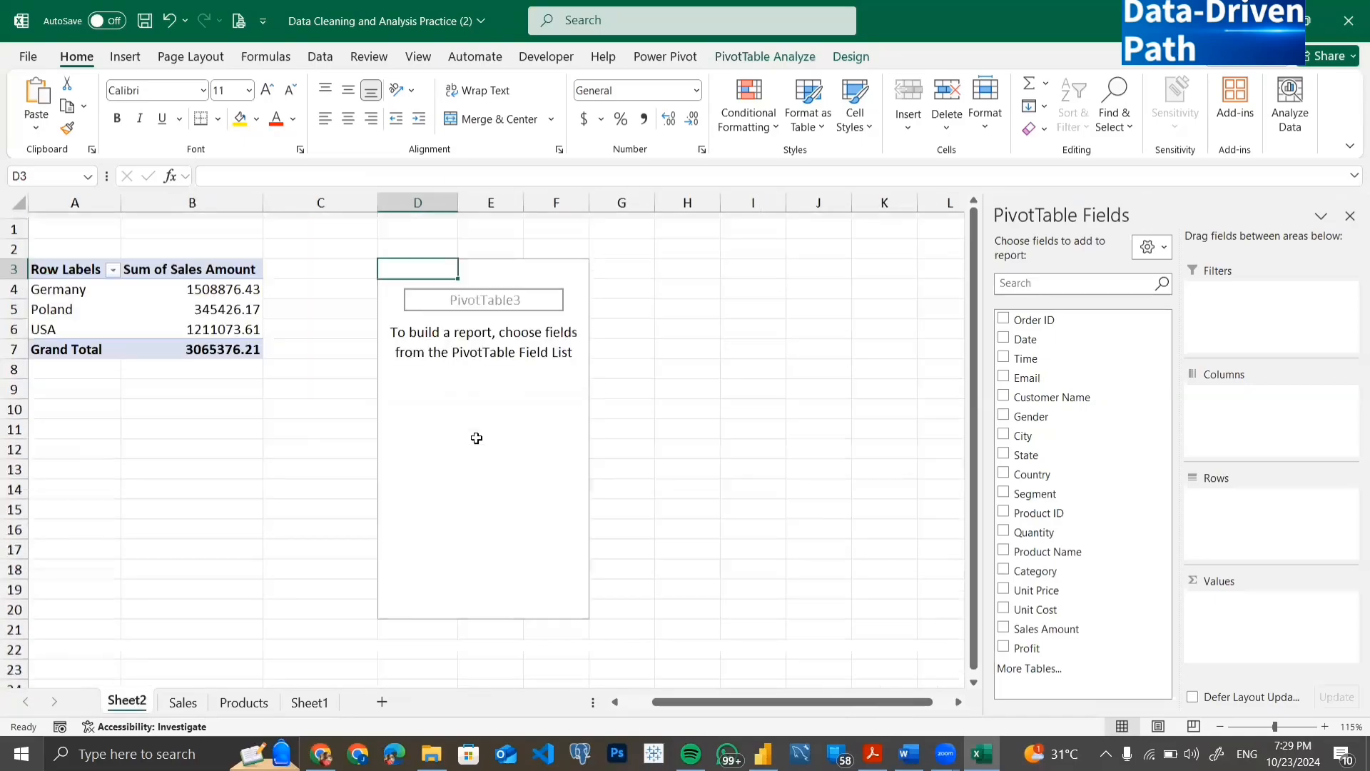
click(143, 296)
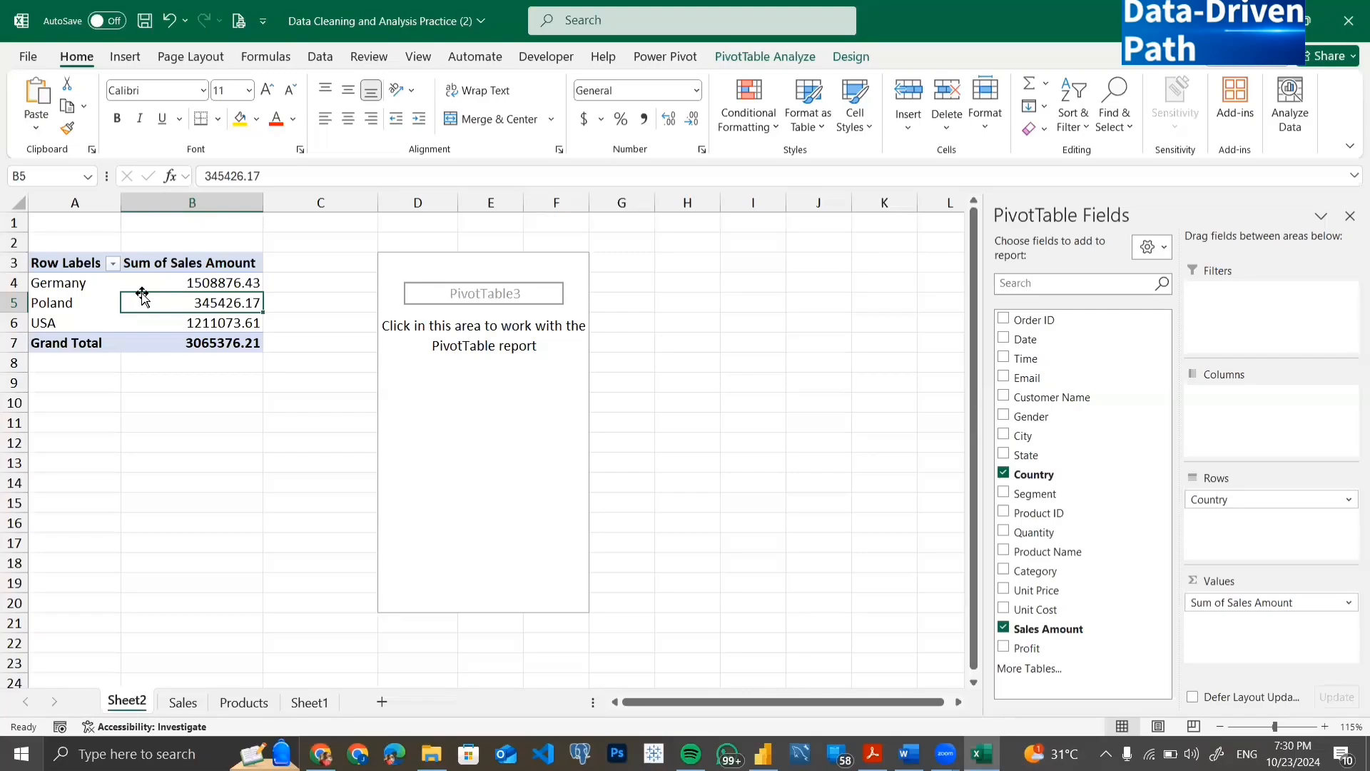
Read the list of sales performance analyses on Sheet1 at a larger zoom and compare it with the PivotTables on Sheet2
click(309, 703)
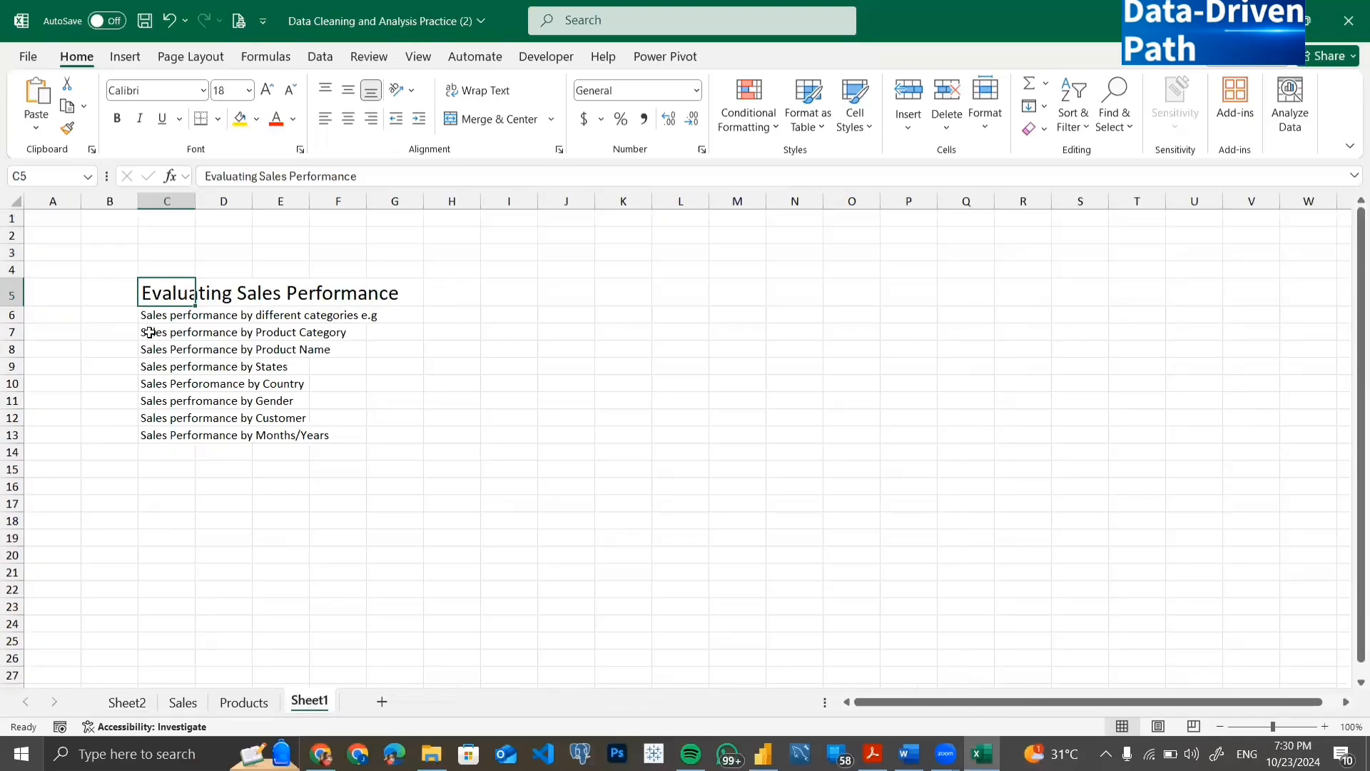
scroll(150, 333, up, 7)
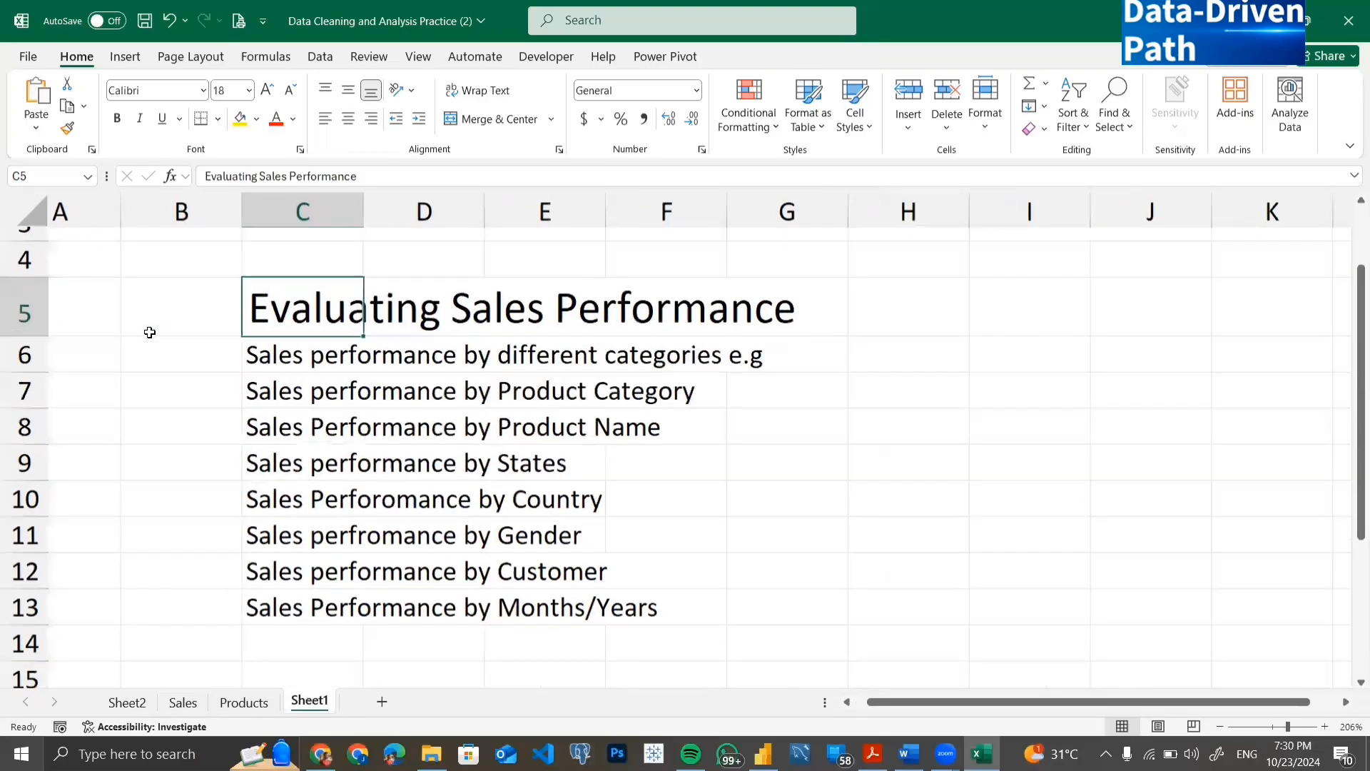
scroll(437, 431, up, 2)
scroll(437, 433, right, 2)
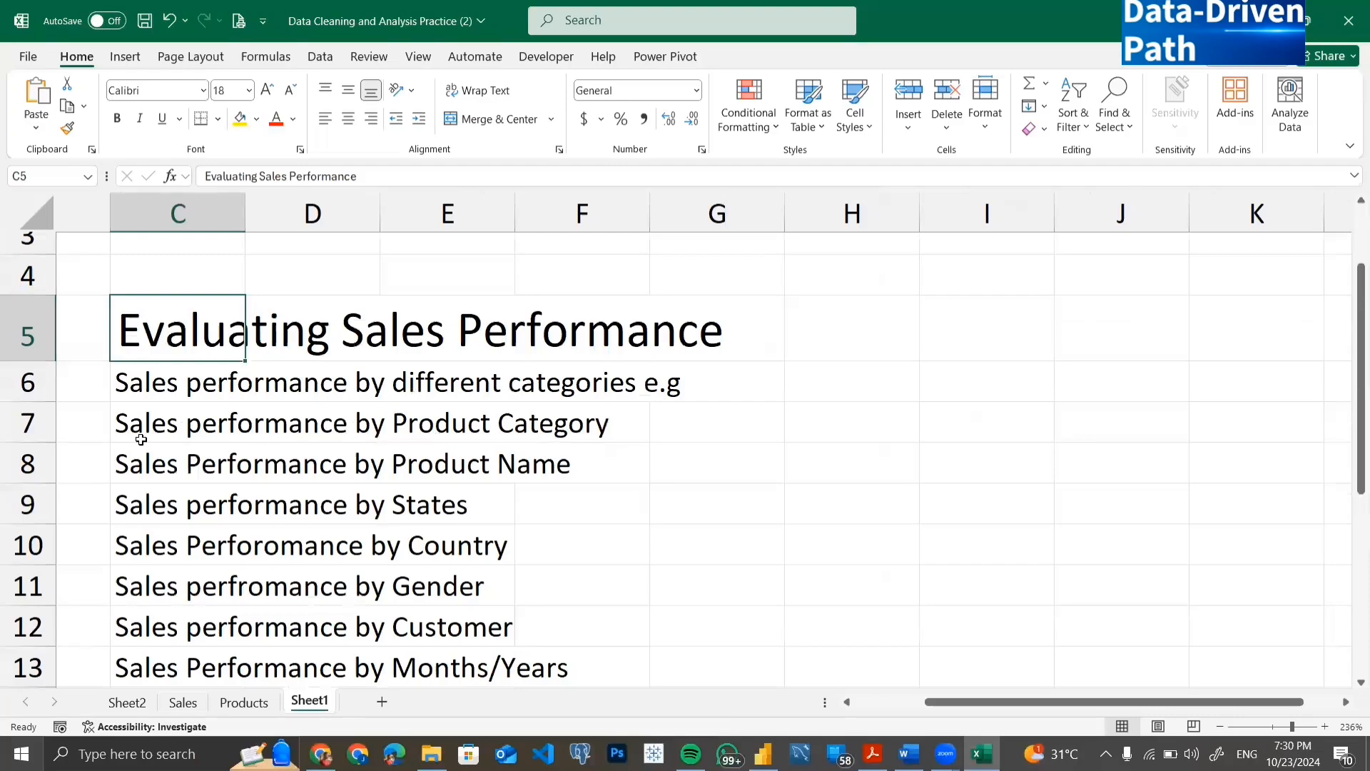
click(150, 384)
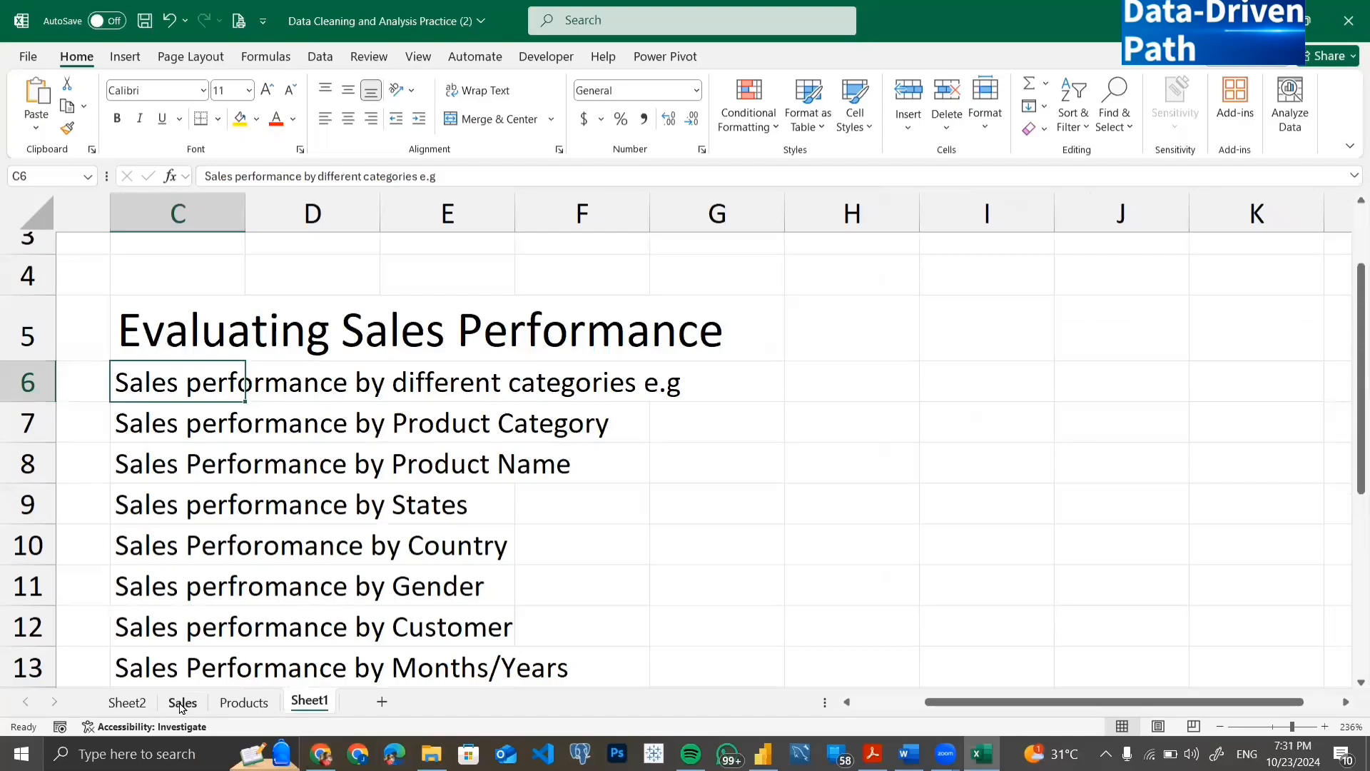
click(139, 701)
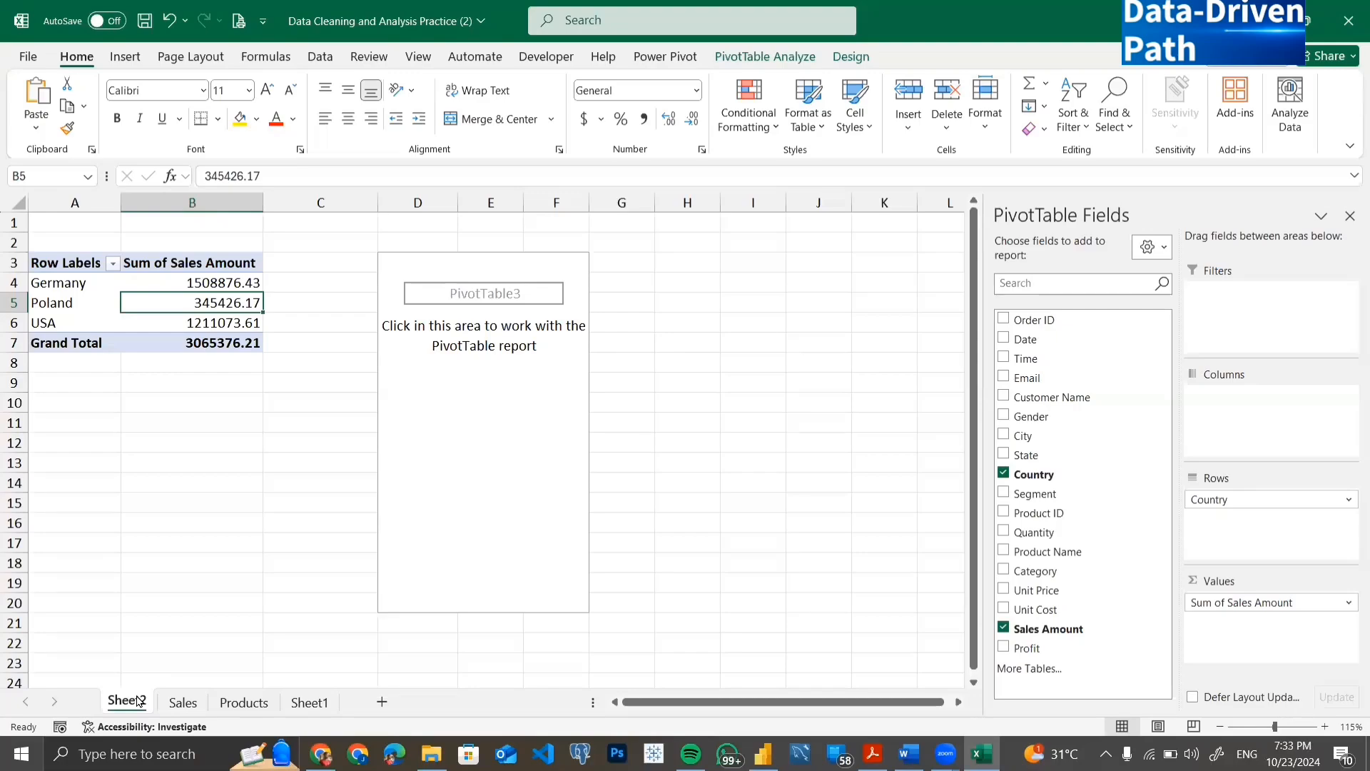
click(308, 702)
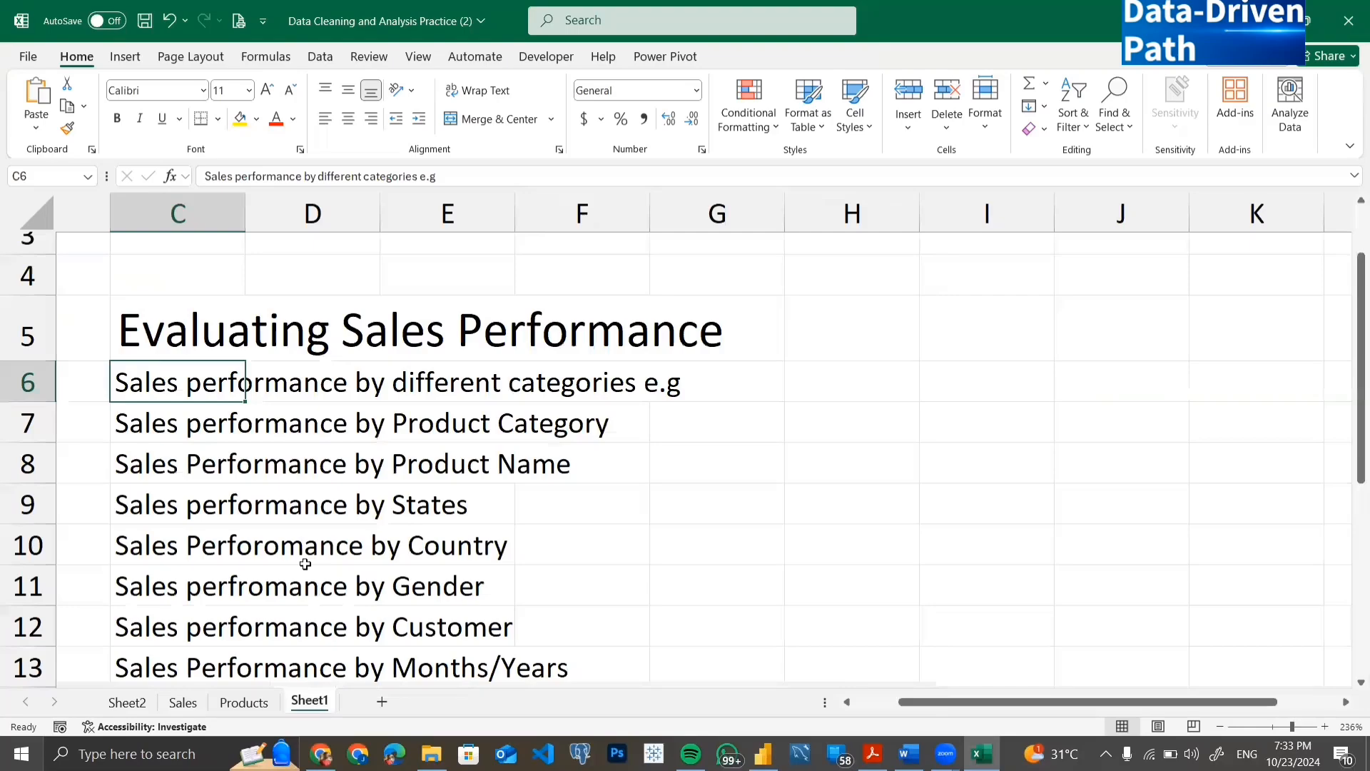
Correct the misspelled word in cell C10 so it reads "Sales Performance by Country"
scroll(305, 564, down, 1)
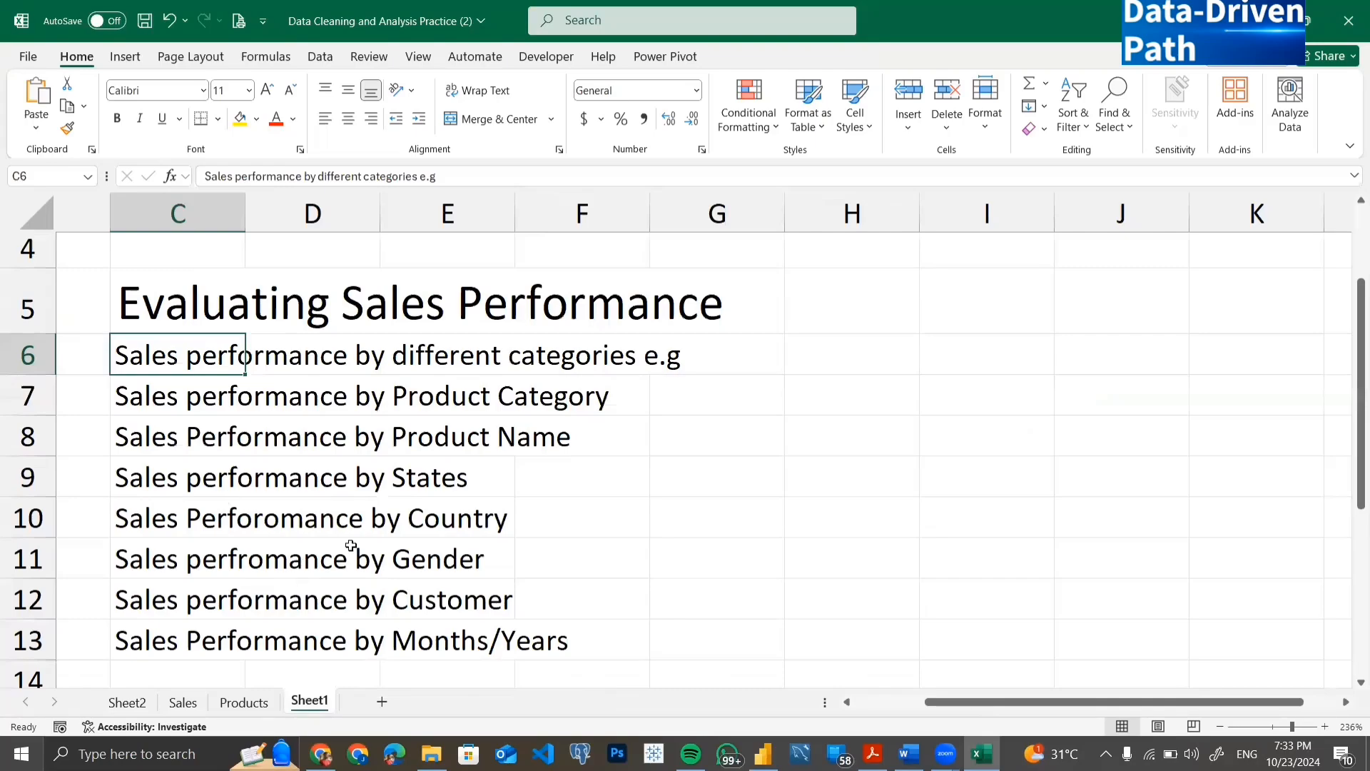
drag(148, 523, 392, 514)
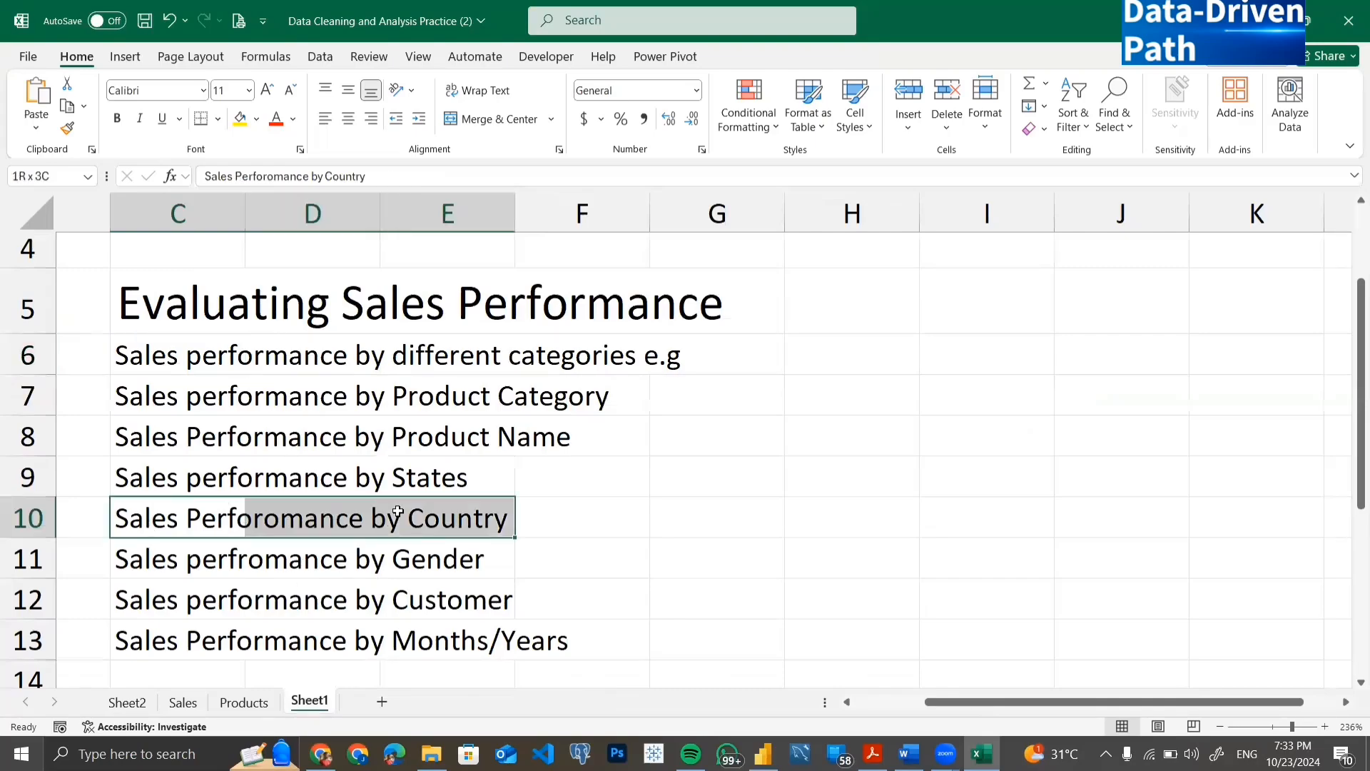
click(174, 520)
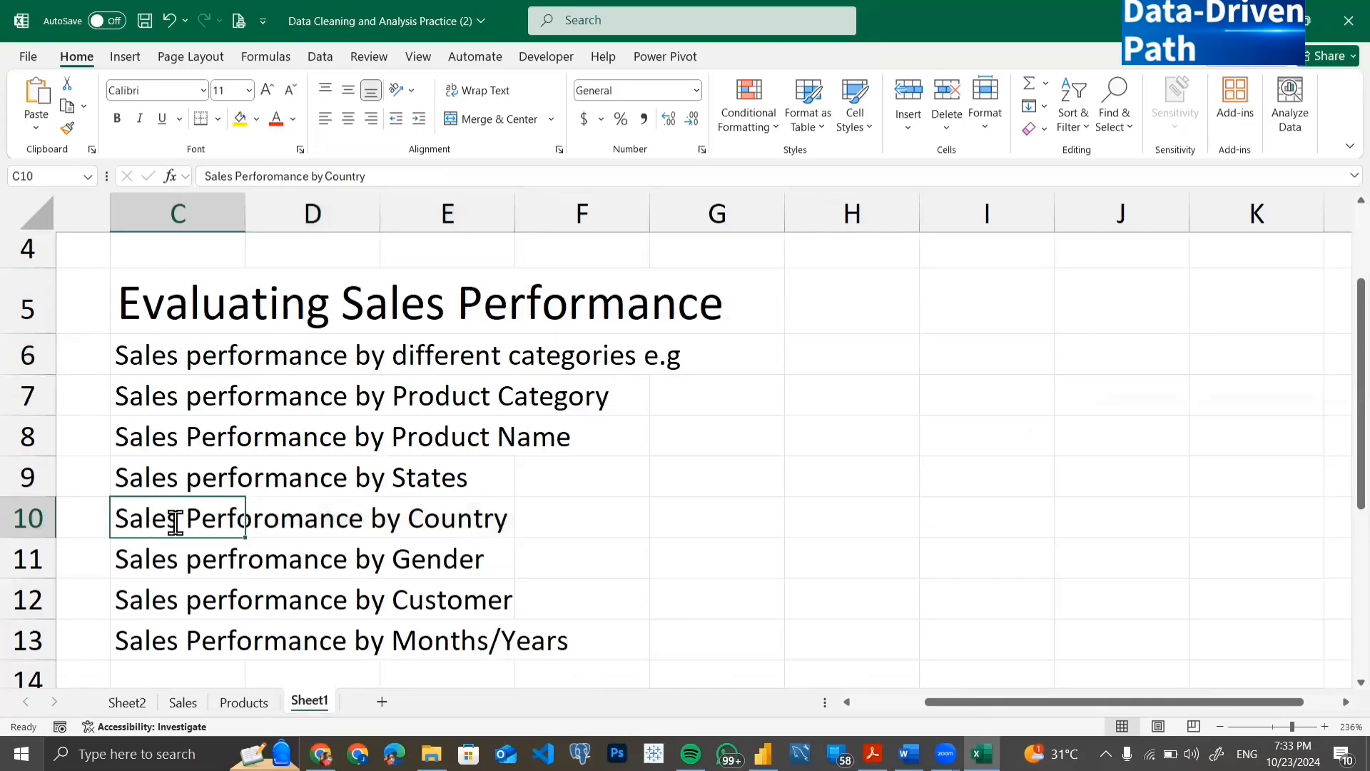
double_click(263, 520)
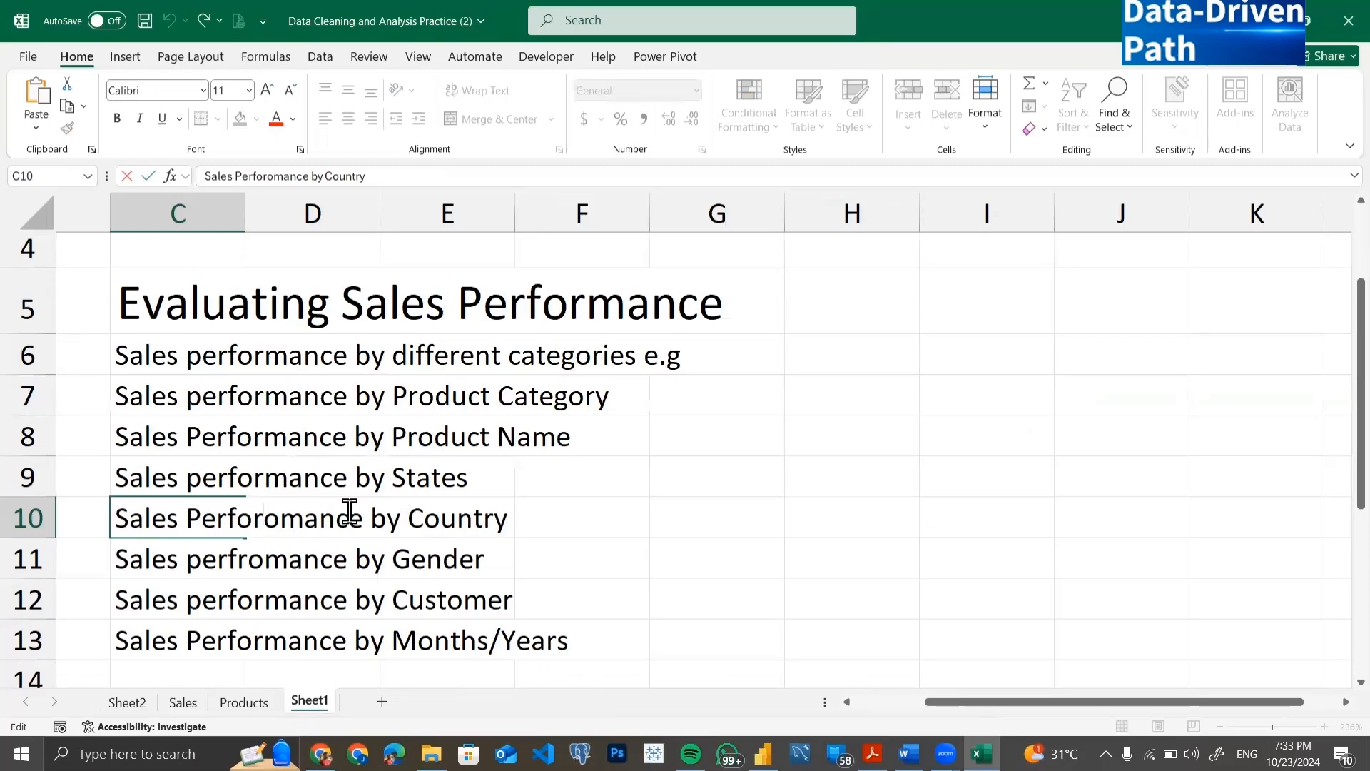
key(Right)
key(BackSpace)
key(Return)
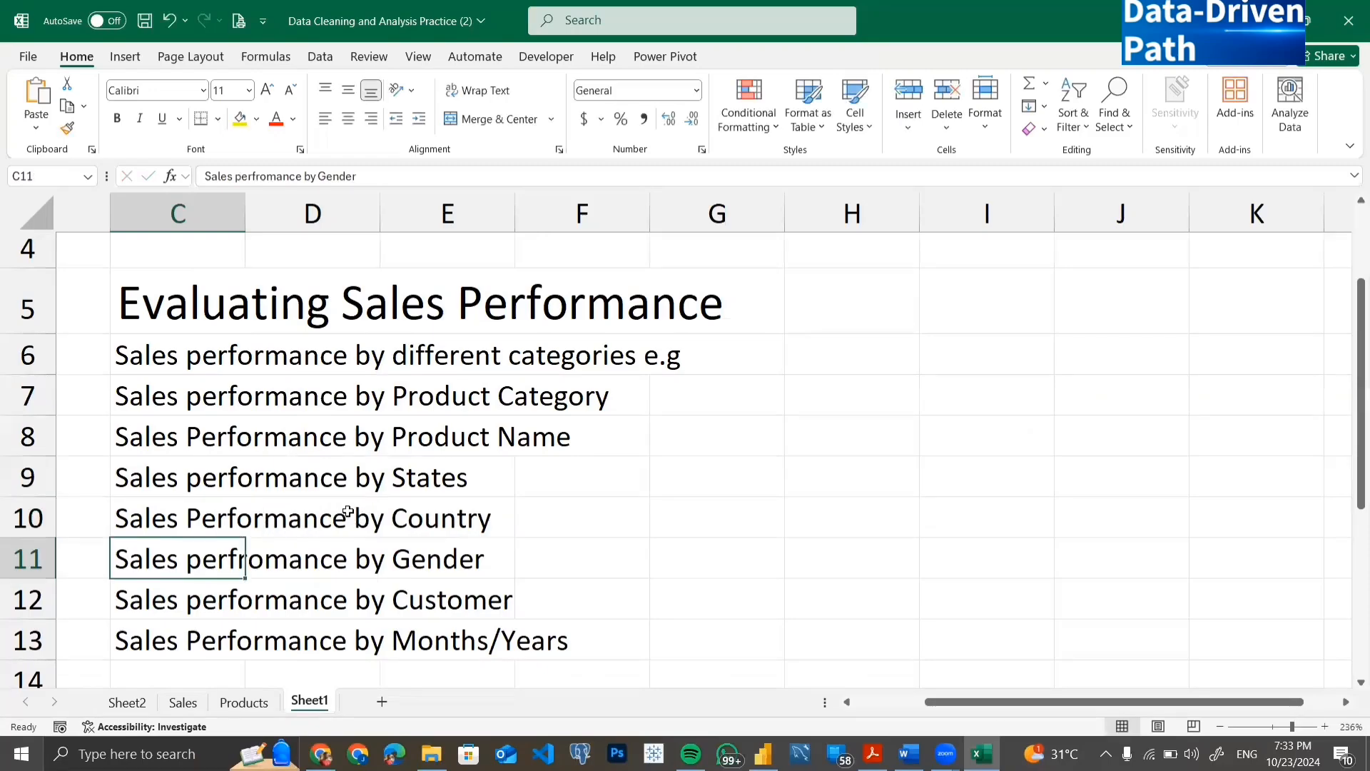
Correct the misspelled word in cell C11 so it reads "Sales performance by Gender"
double_click(138, 559)
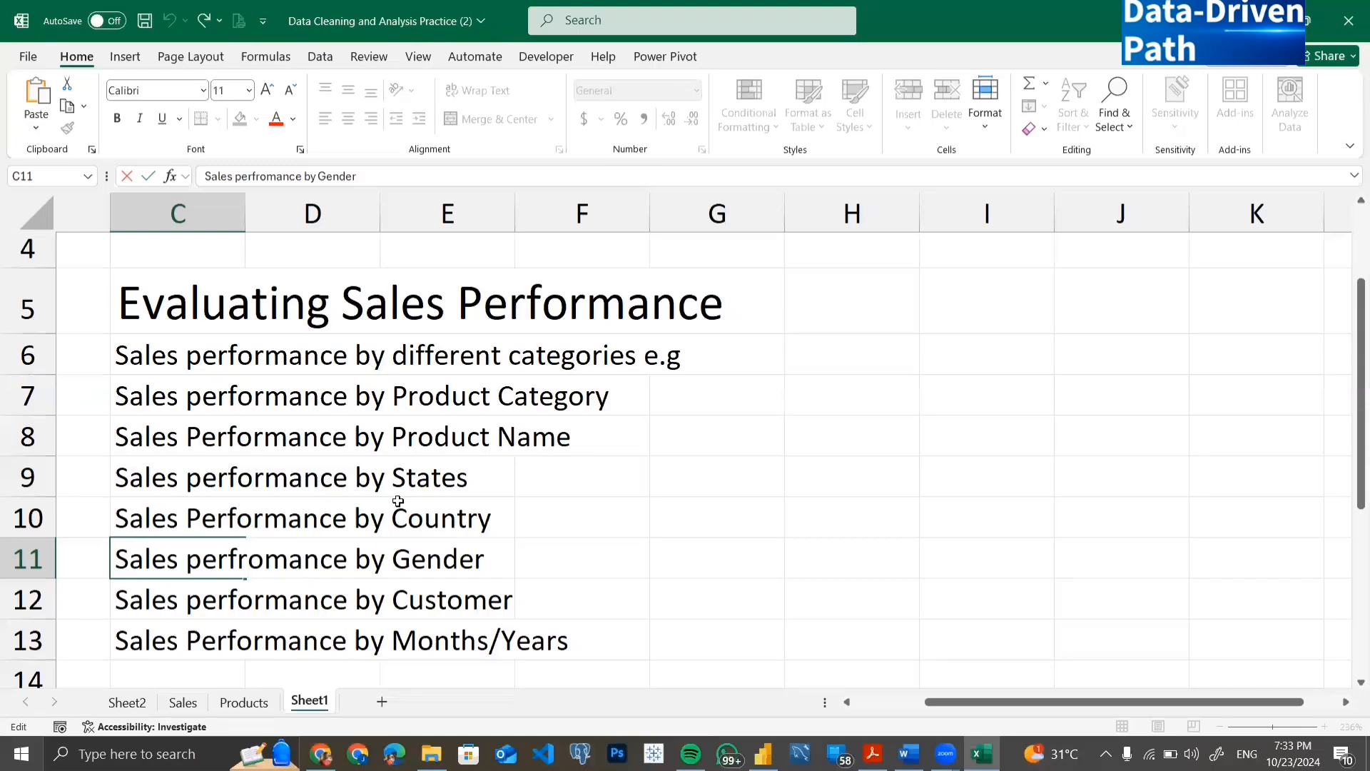
key(Delete)
key(Left)
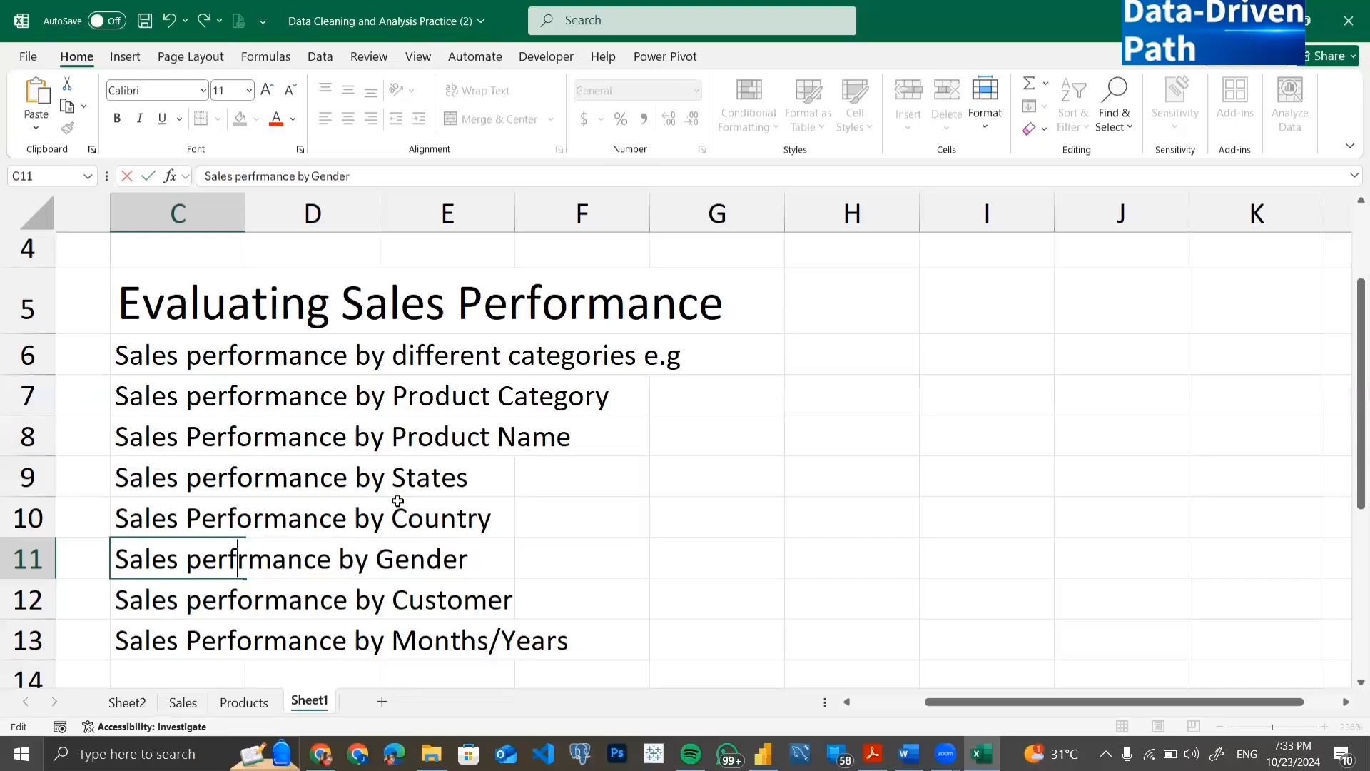
text(o)
key(Return)
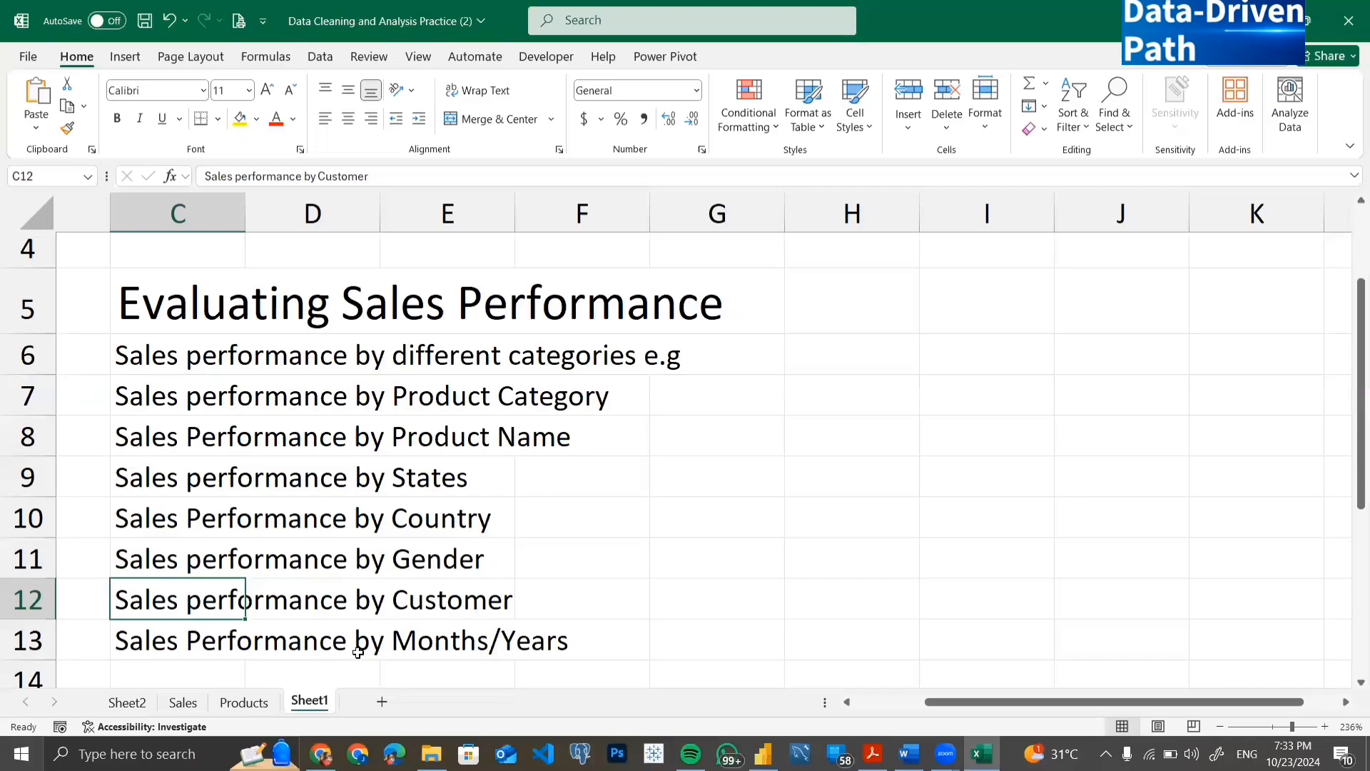
Examine the Sales sheet's columns and table properties, and compare the empty and country PivotTables on Sheet2
click(188, 702)
click(212, 491)
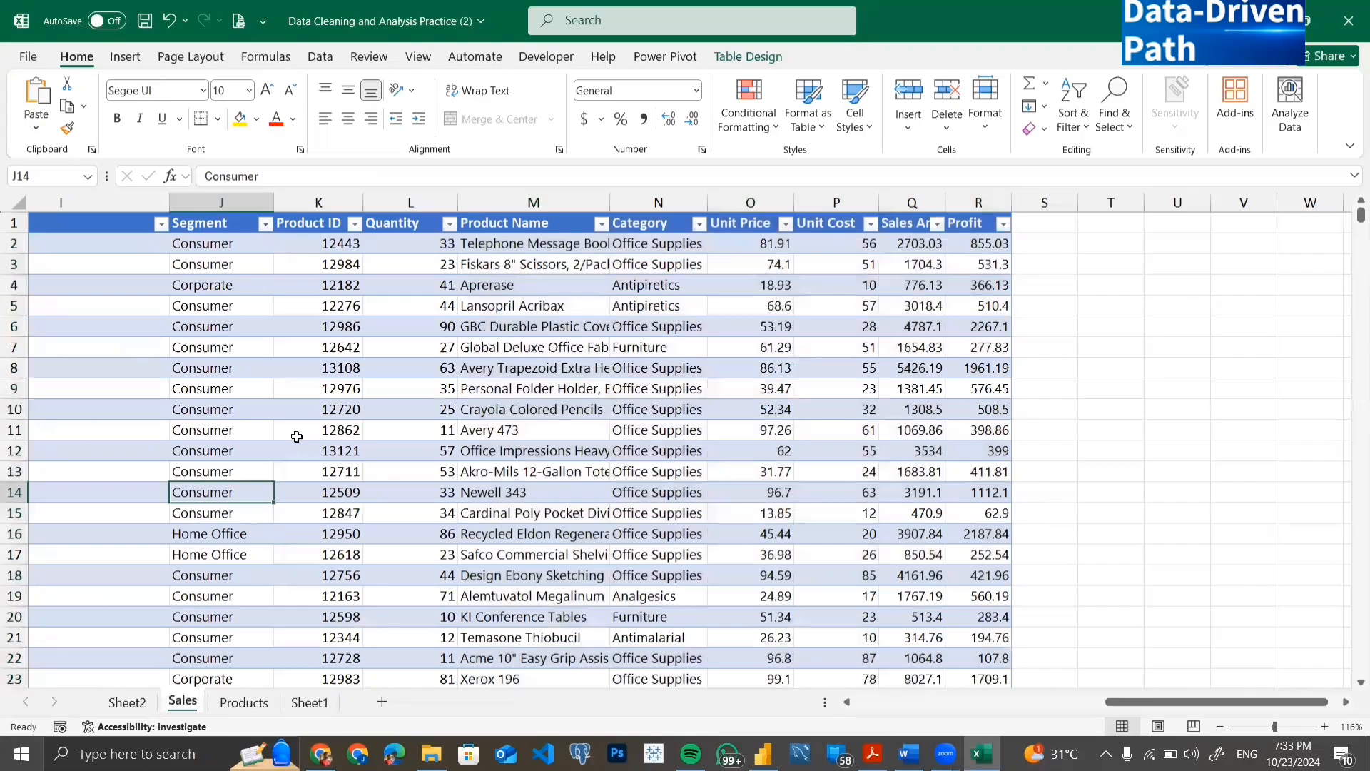
scroll(296, 436, left, 10)
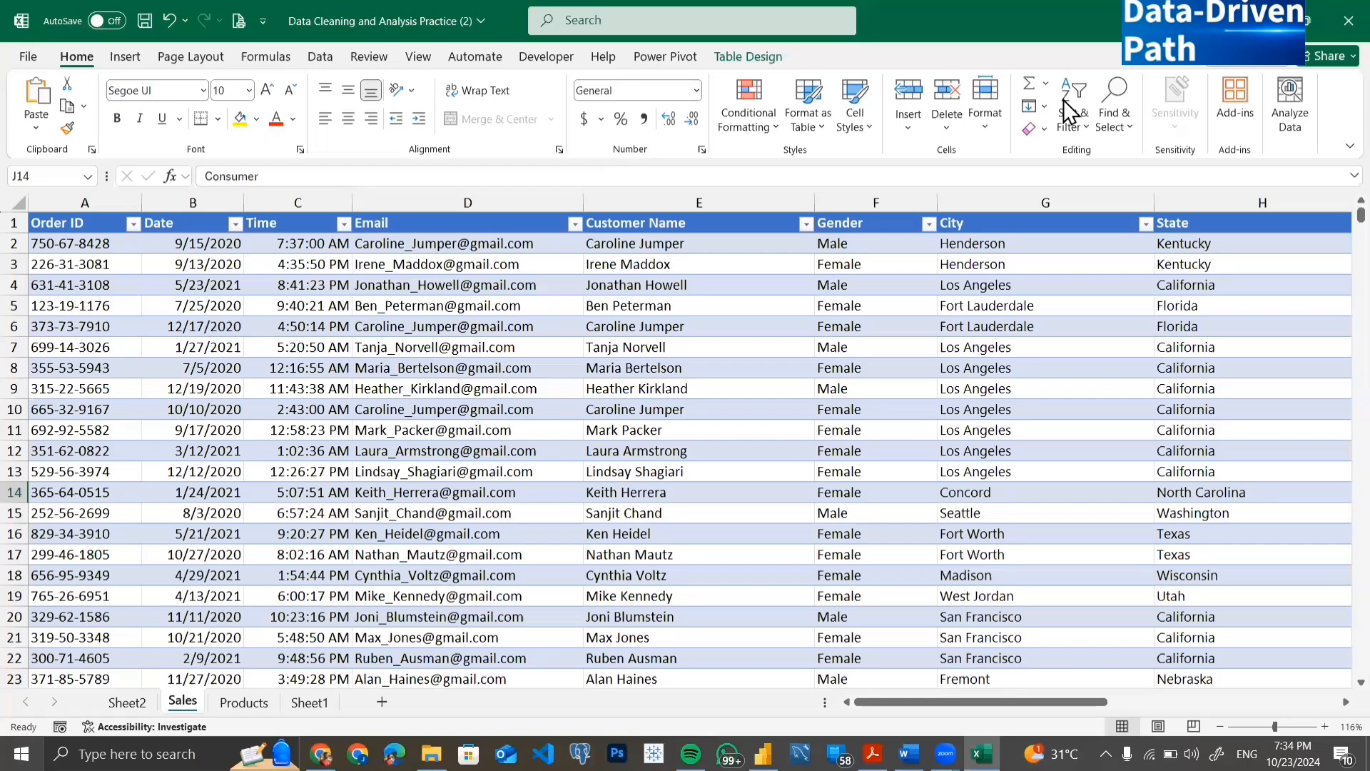
click(741, 61)
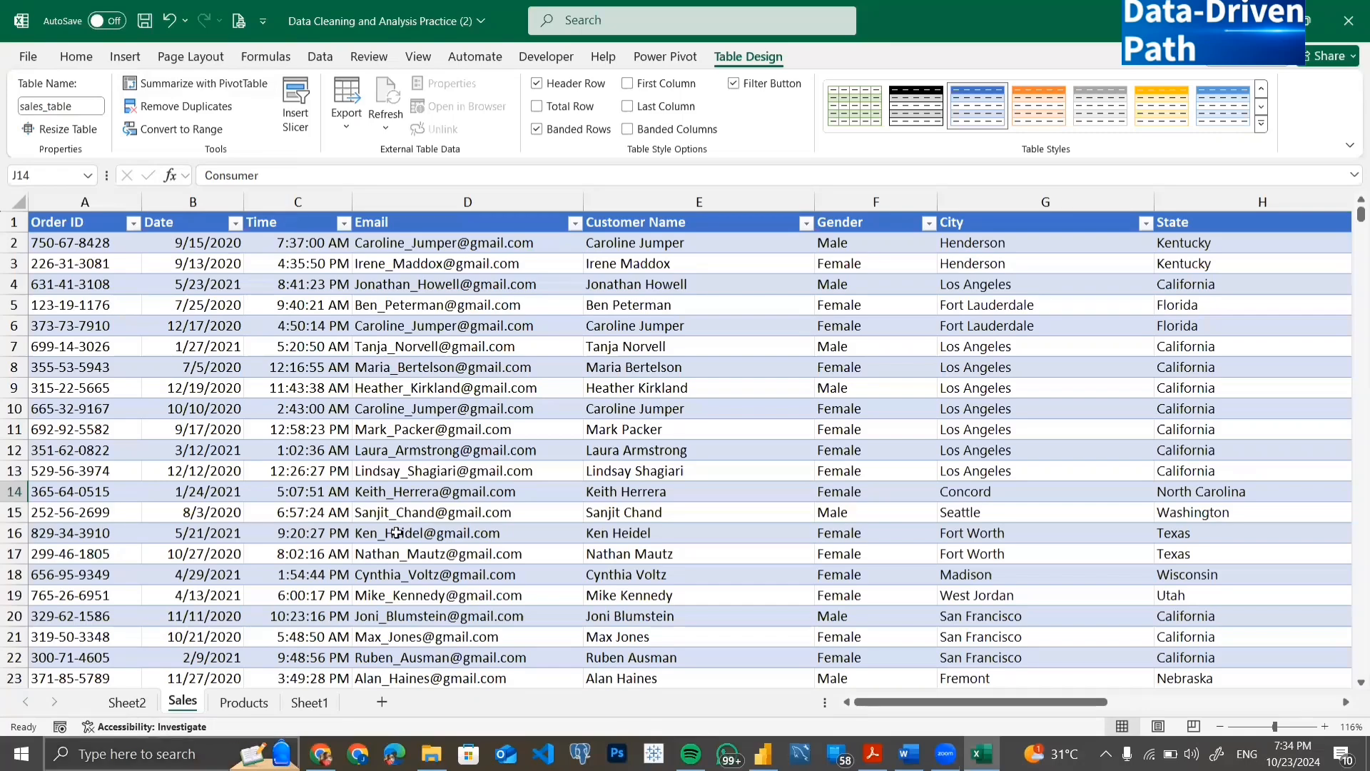
click(123, 703)
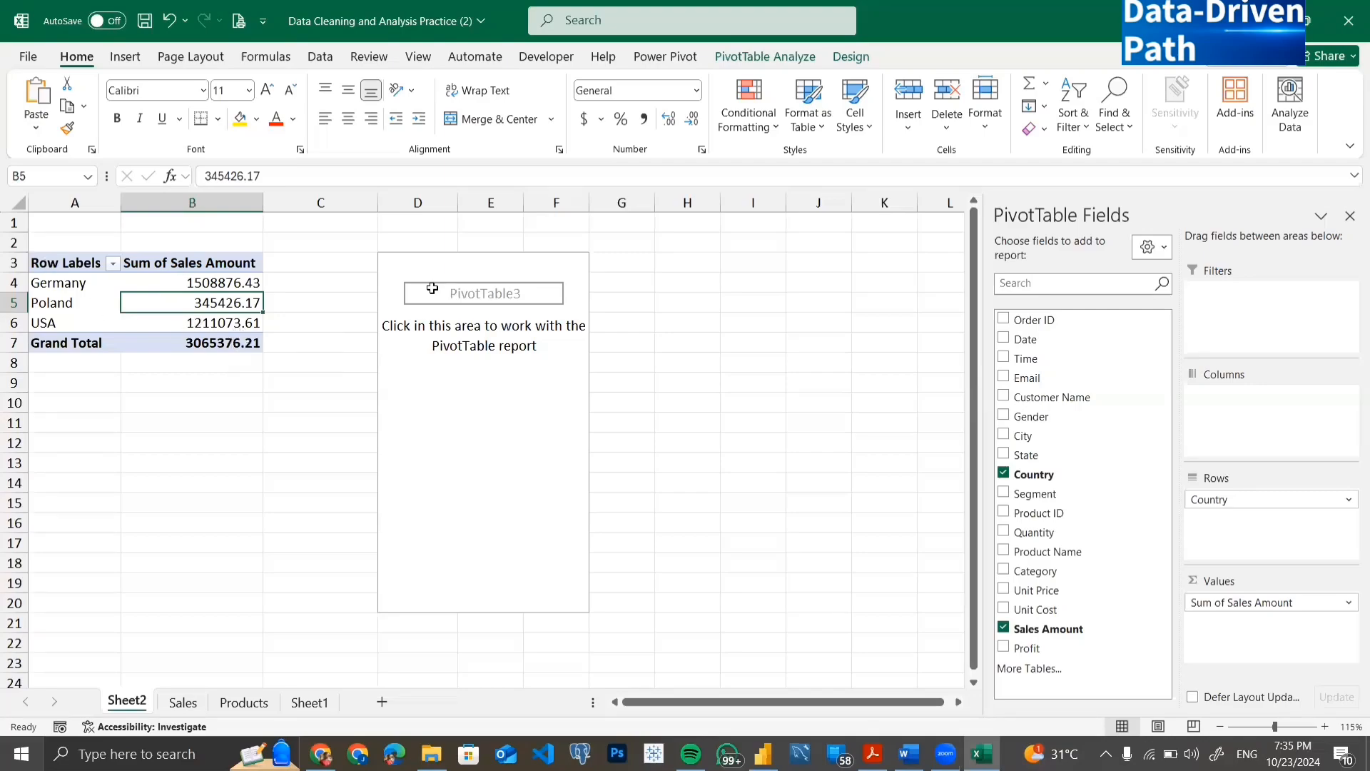
click(413, 266)
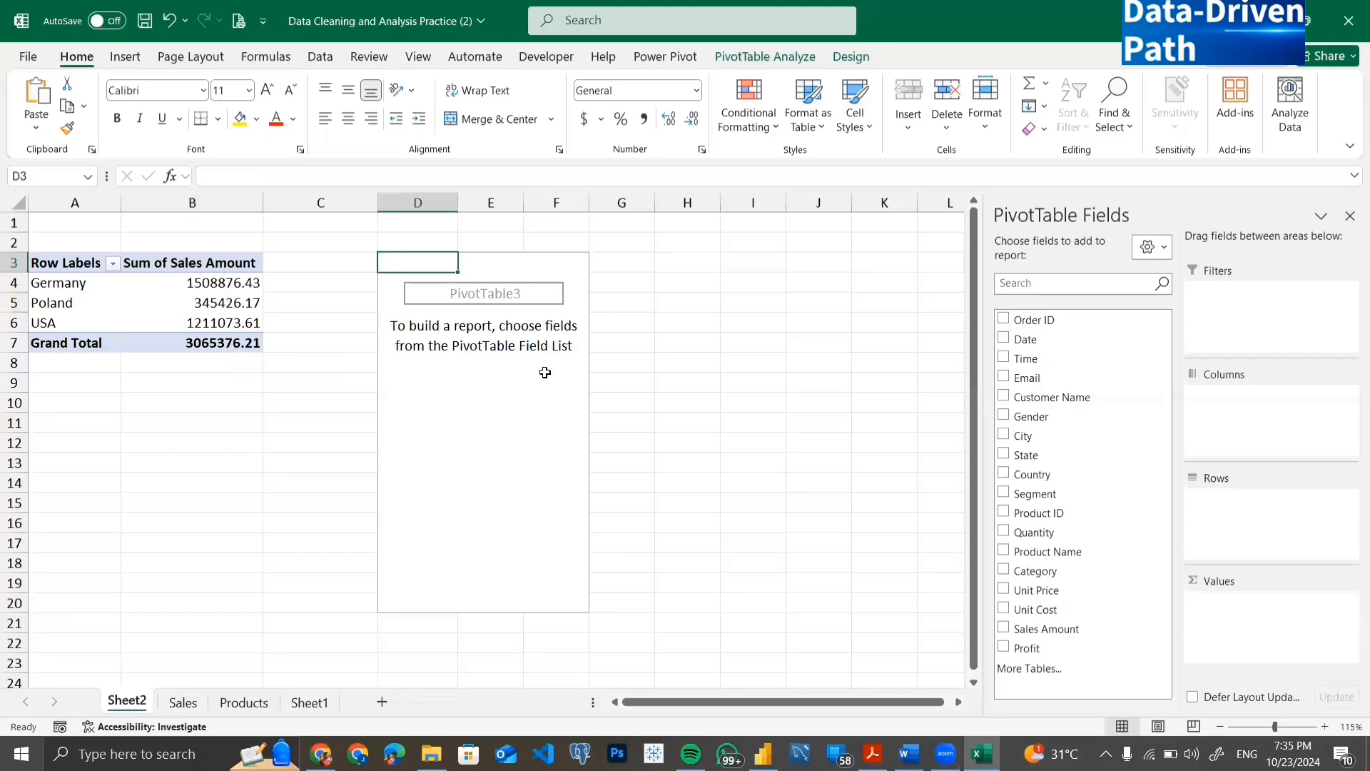
click(60, 272)
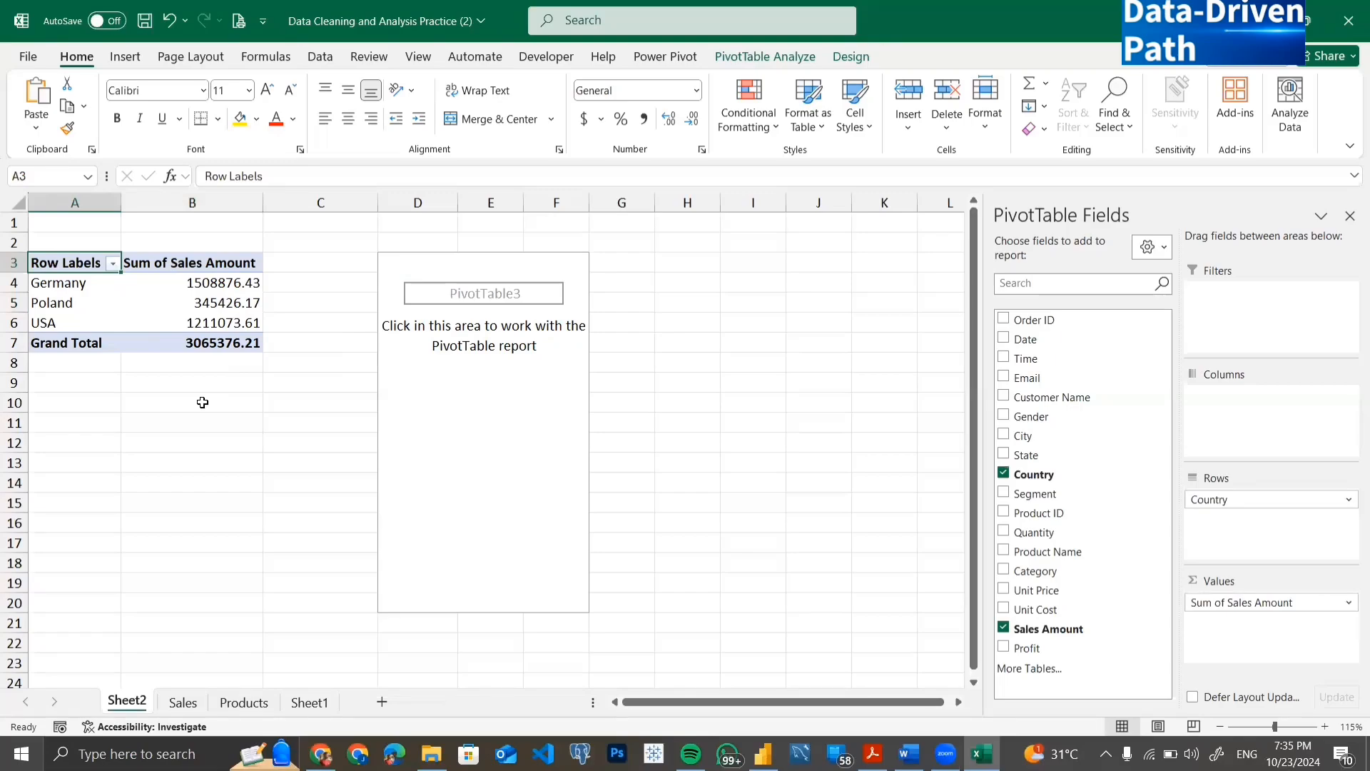
Try duplicating the country sales PivotTable by copying A3:B7 to cell J3, and undo the paste
drag(72, 261, 206, 342)
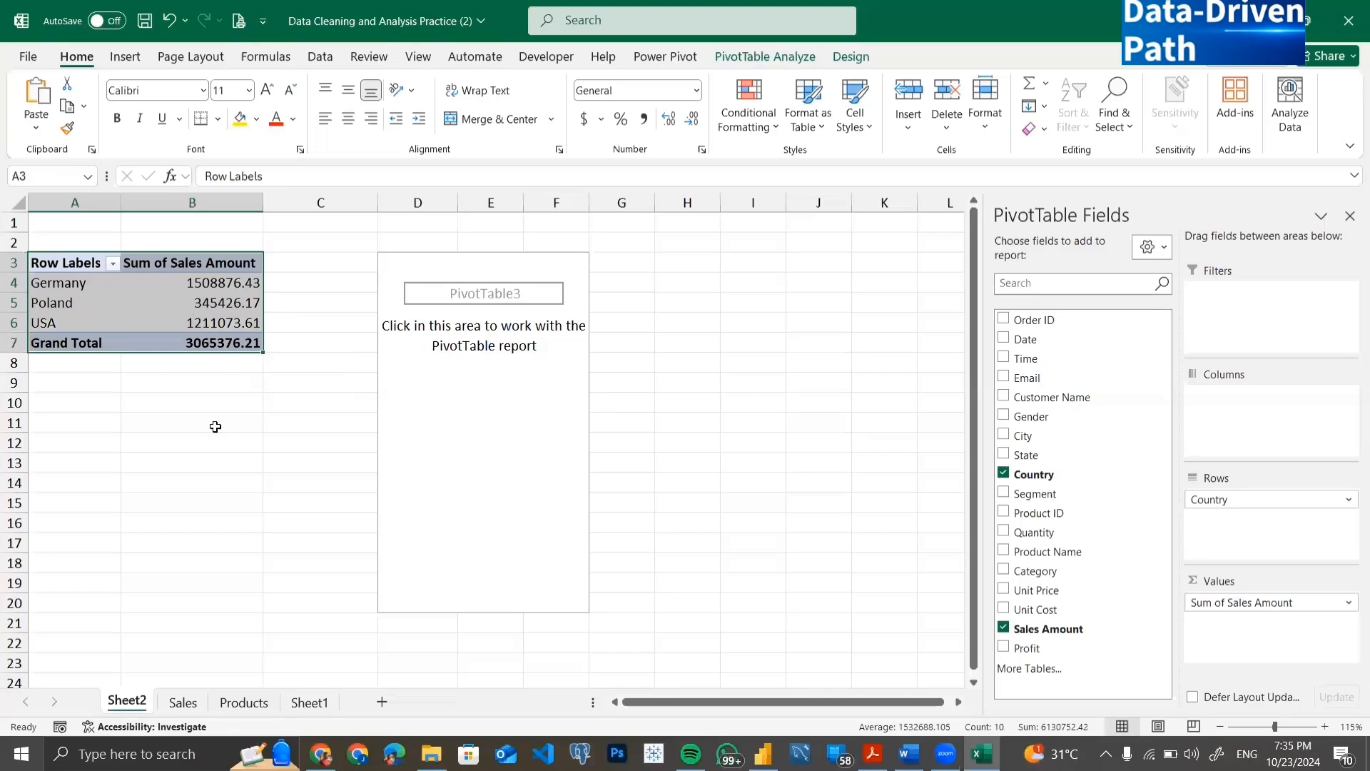
click(192, 483)
drag(69, 258, 210, 270)
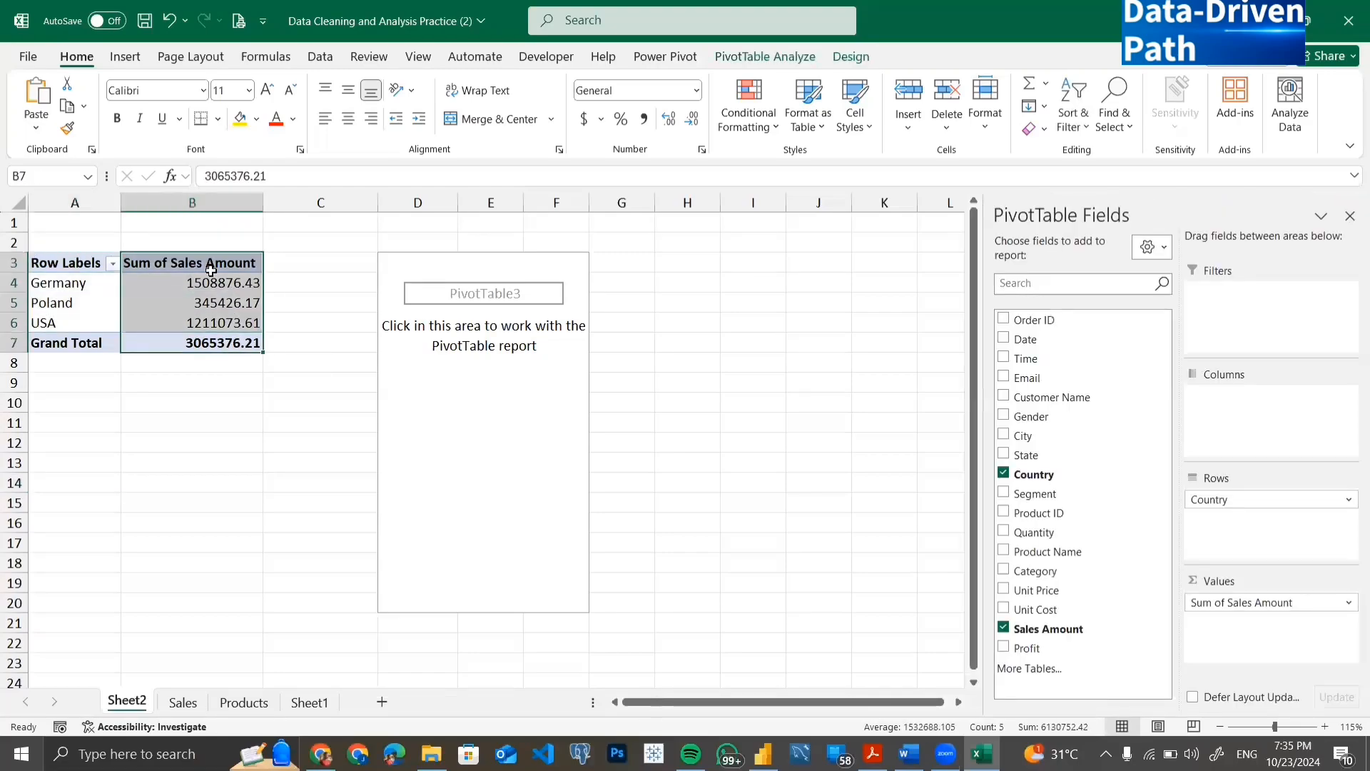
drag(69, 264, 197, 340)
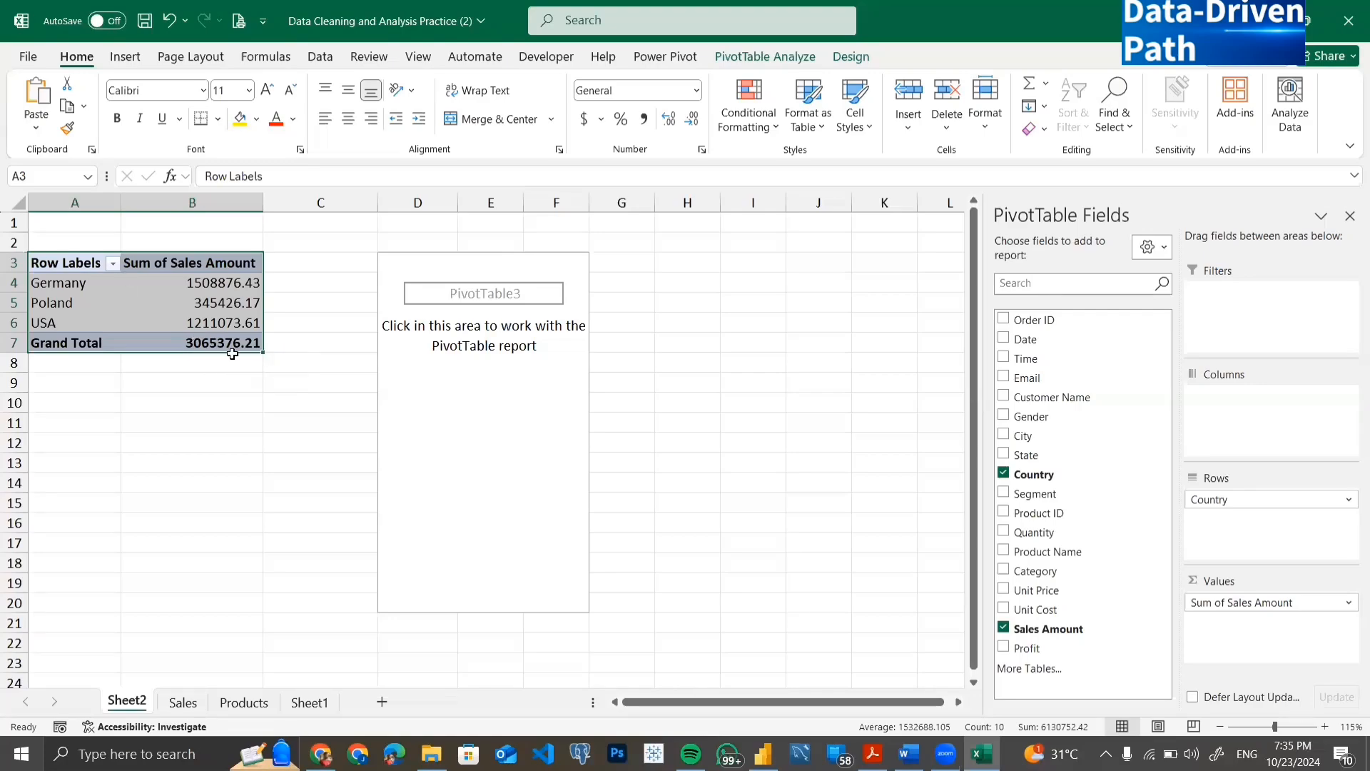
key(ctrl+c)
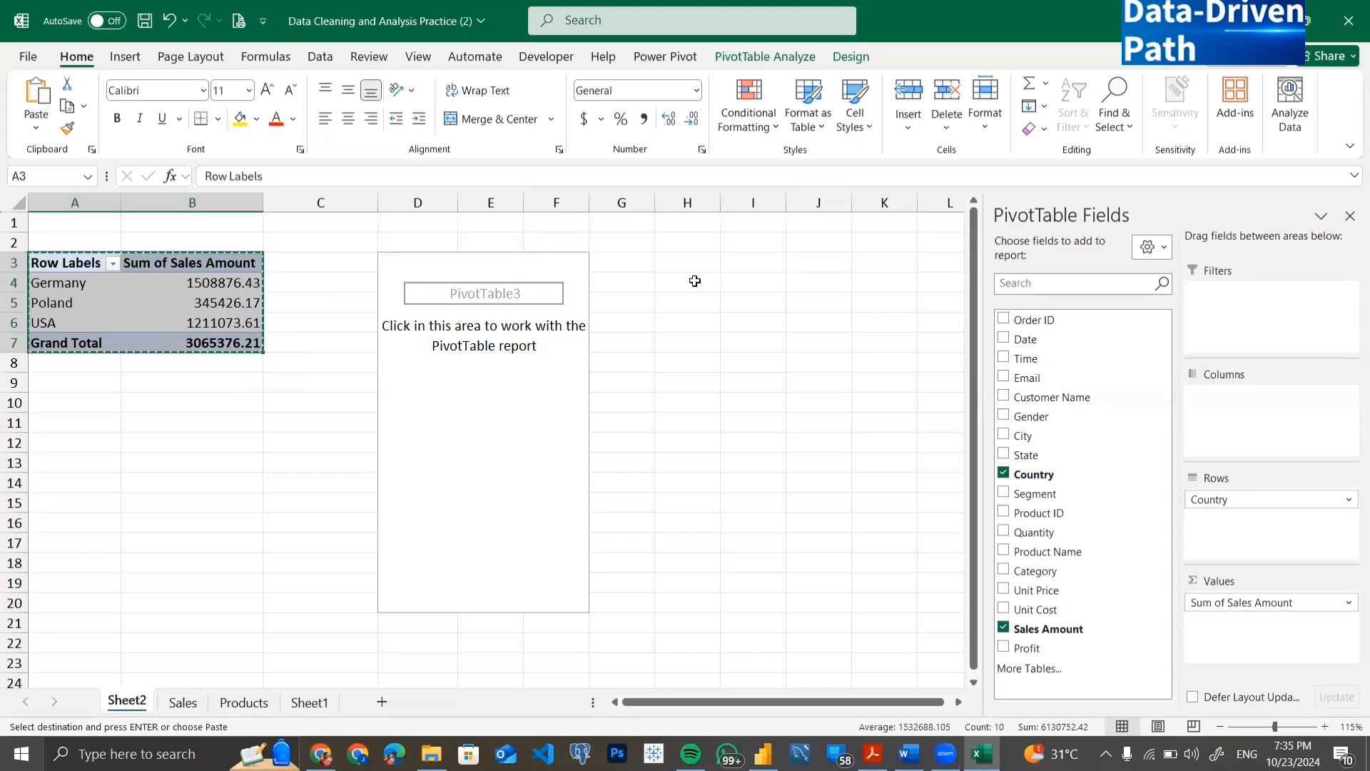
click(802, 264)
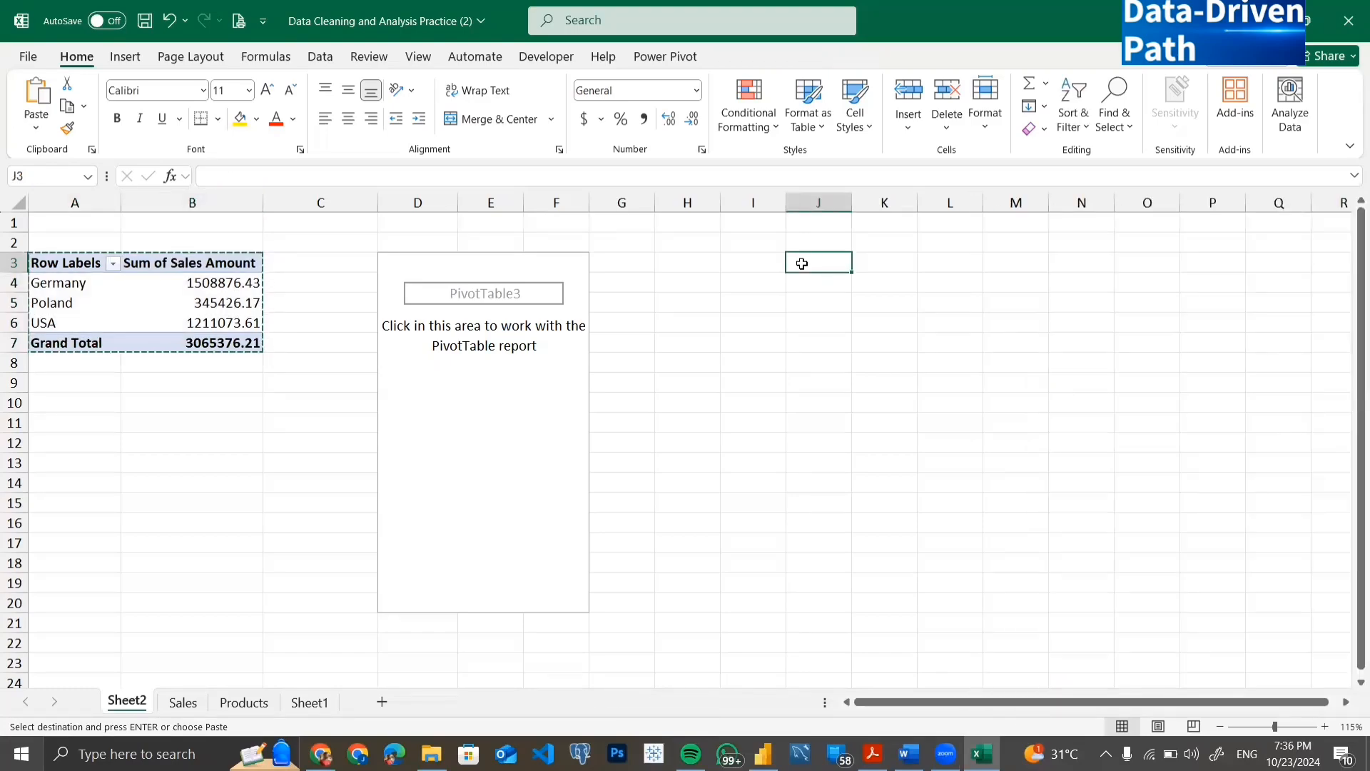
key(ctrl+v)
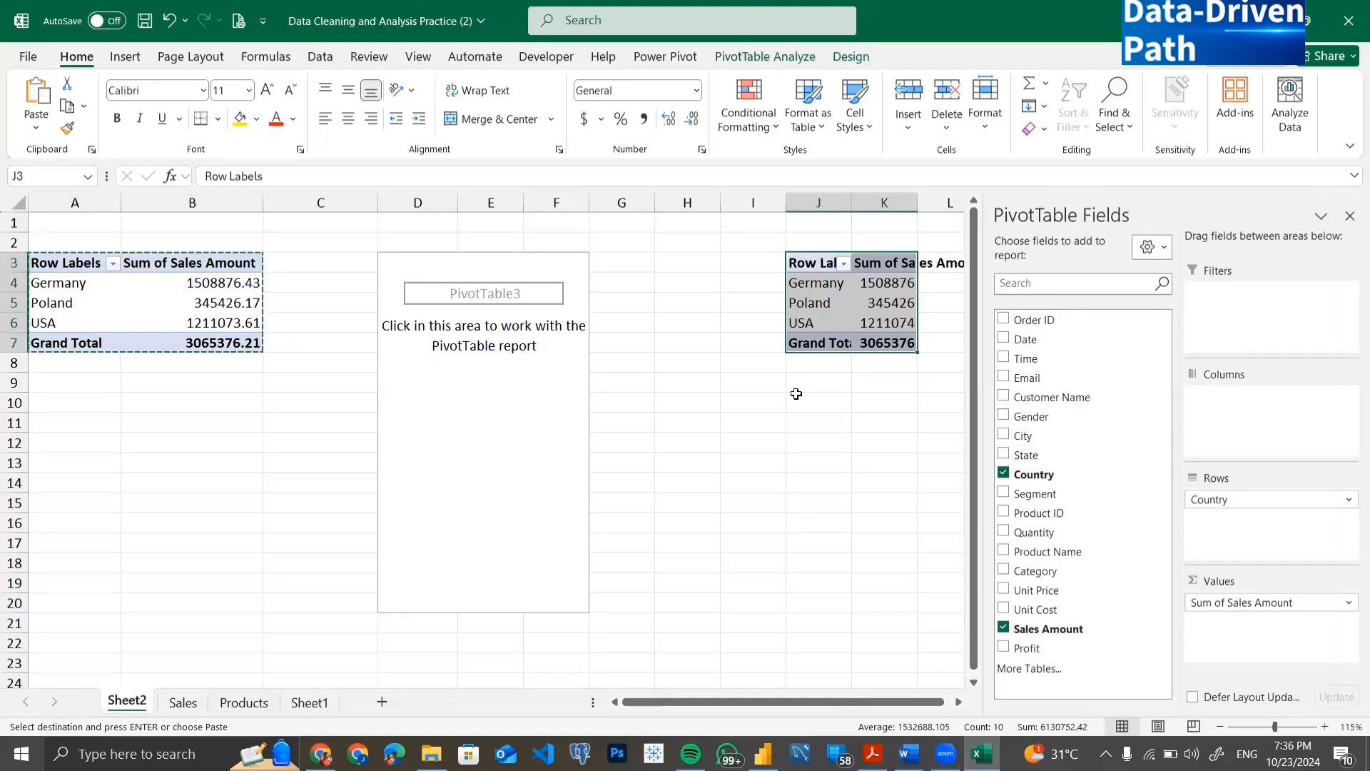
mouse_move(869, 305)
key(ctrl+z)
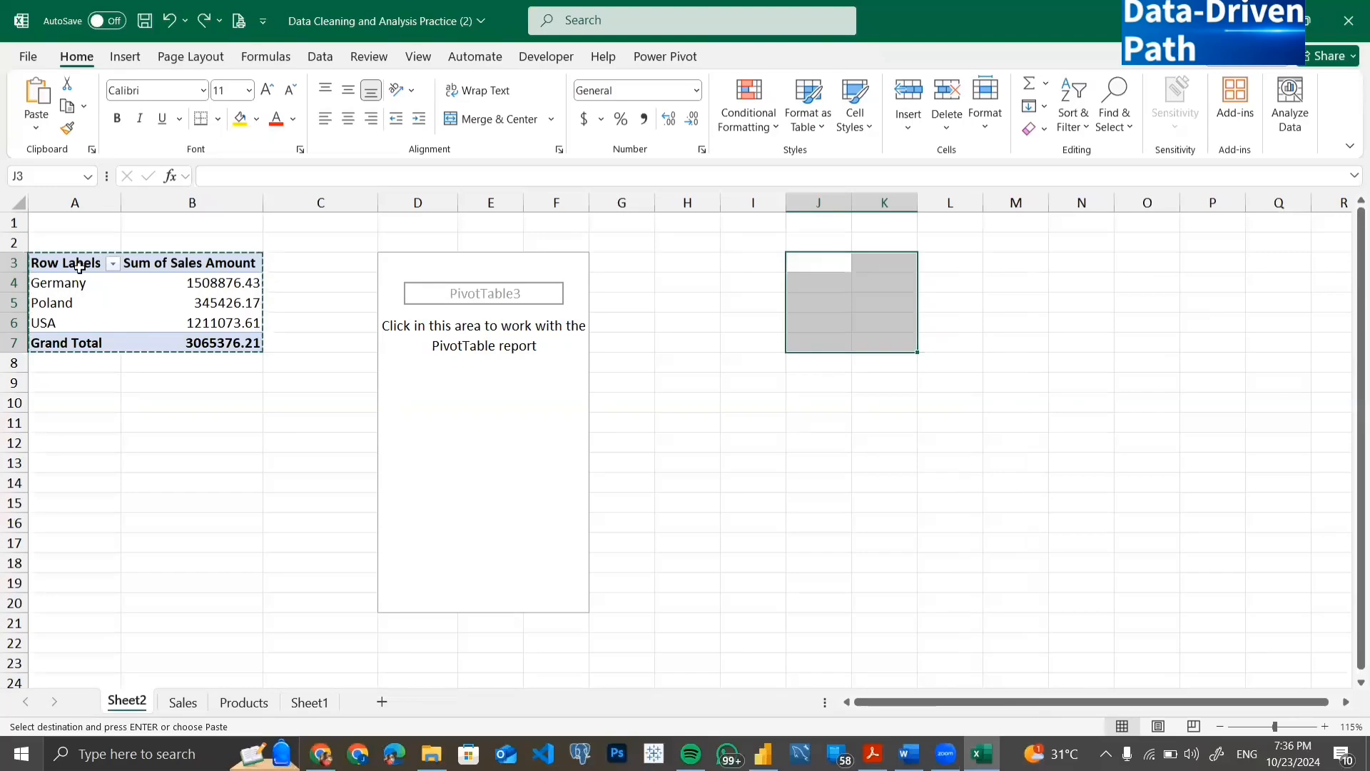
Try copying only A3:B6 of the country sales PivotTable, without the Grand Total row, to cell J3, and clear the pasted cells
drag(77, 264, 196, 325)
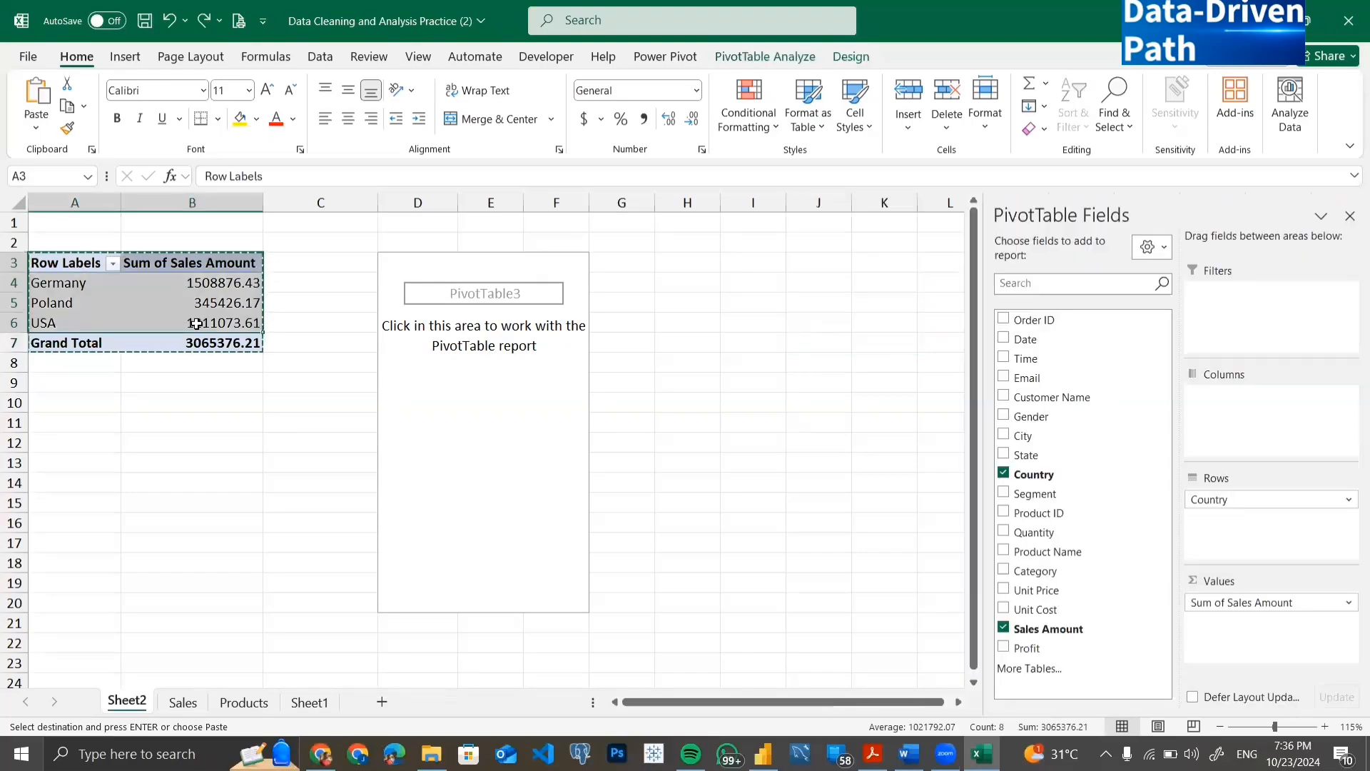
key(ctrl+c)
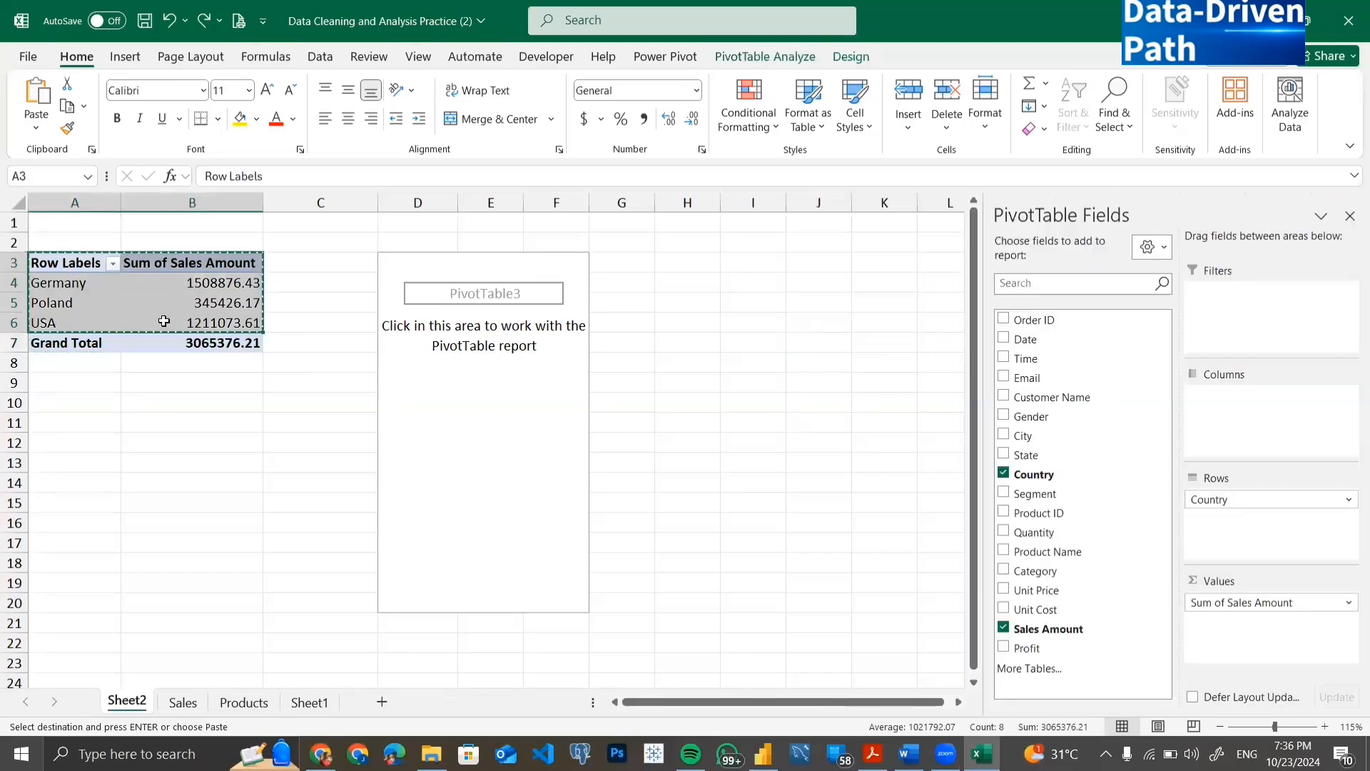
click(825, 262)
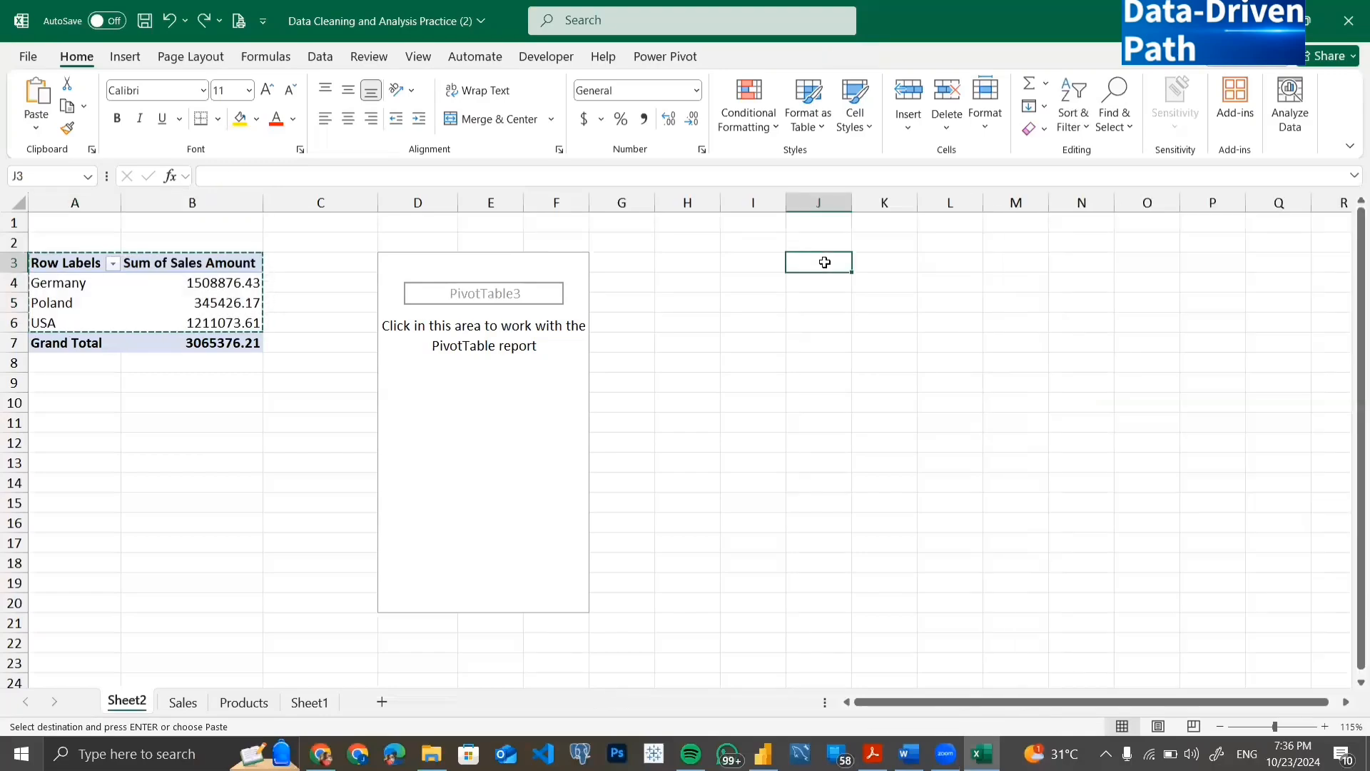
key(ctrl+v)
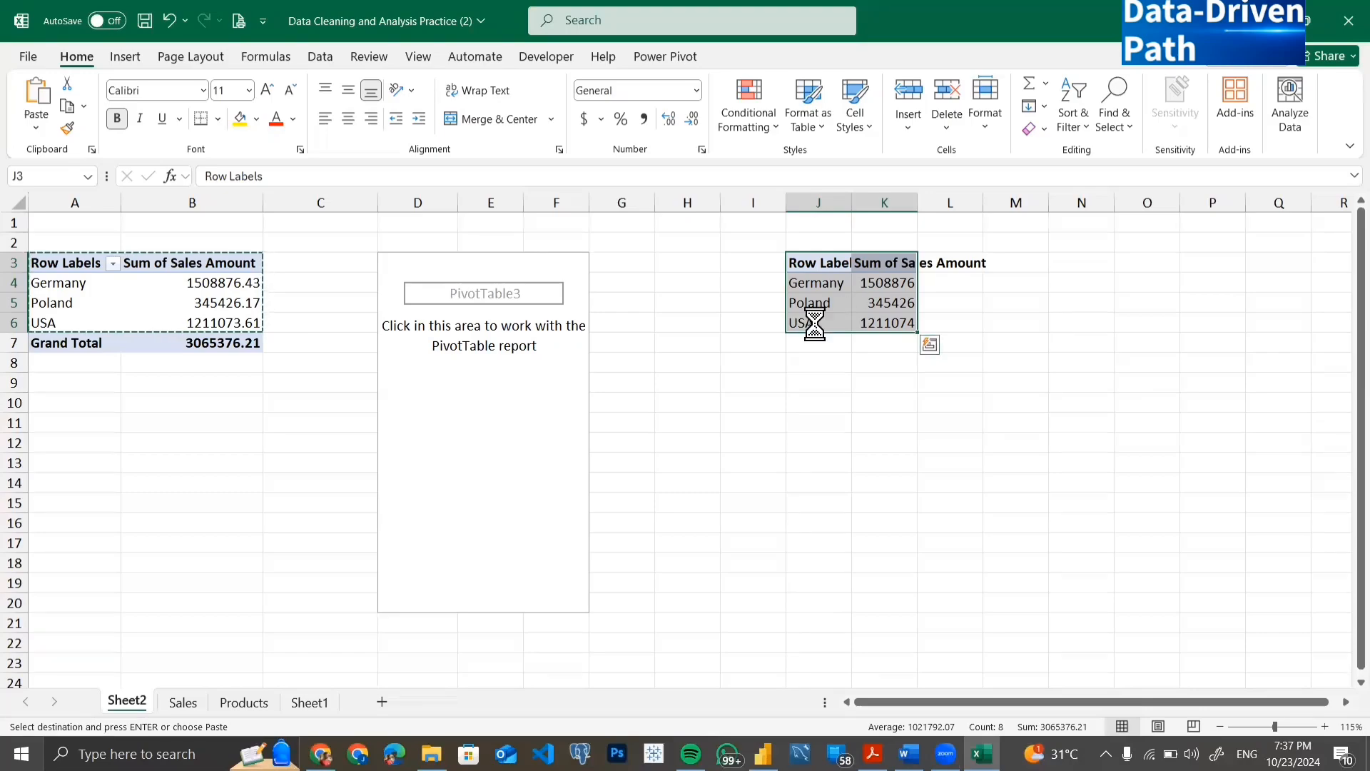
key(Delete)
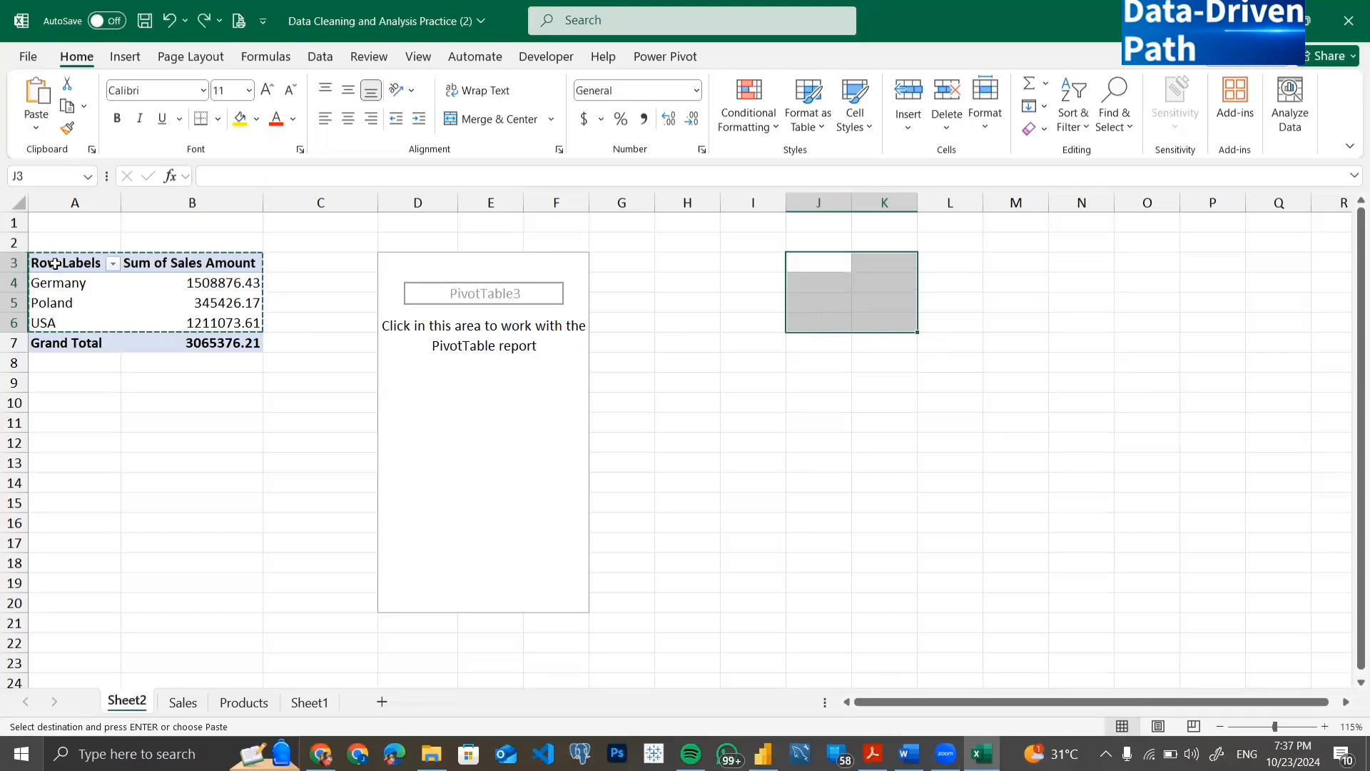
Duplicate the full country sales PivotTable in A3:B7, including its Grand Total row, to cell J3 and bring up the copy's analysis tools
drag(55, 264, 188, 341)
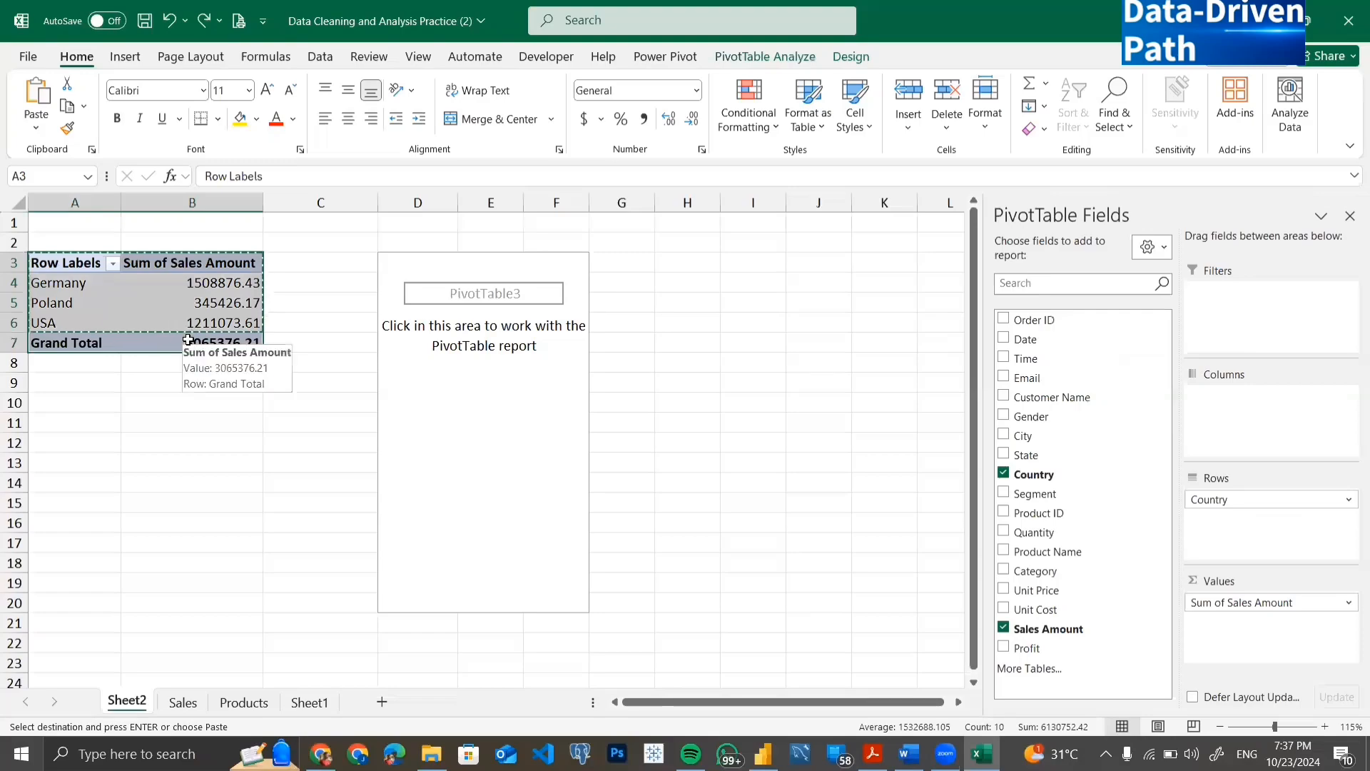
click(805, 267)
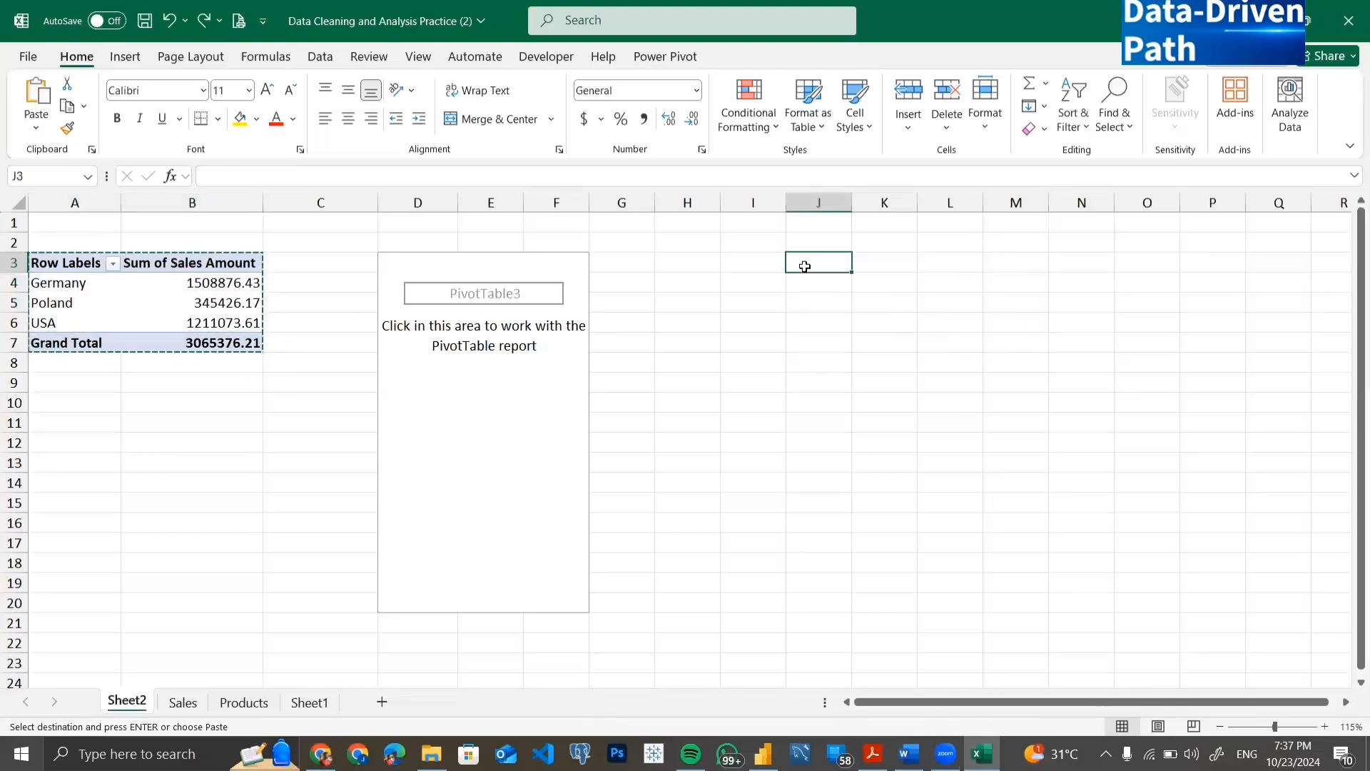
key(ctrl+v)
click(780, 57)
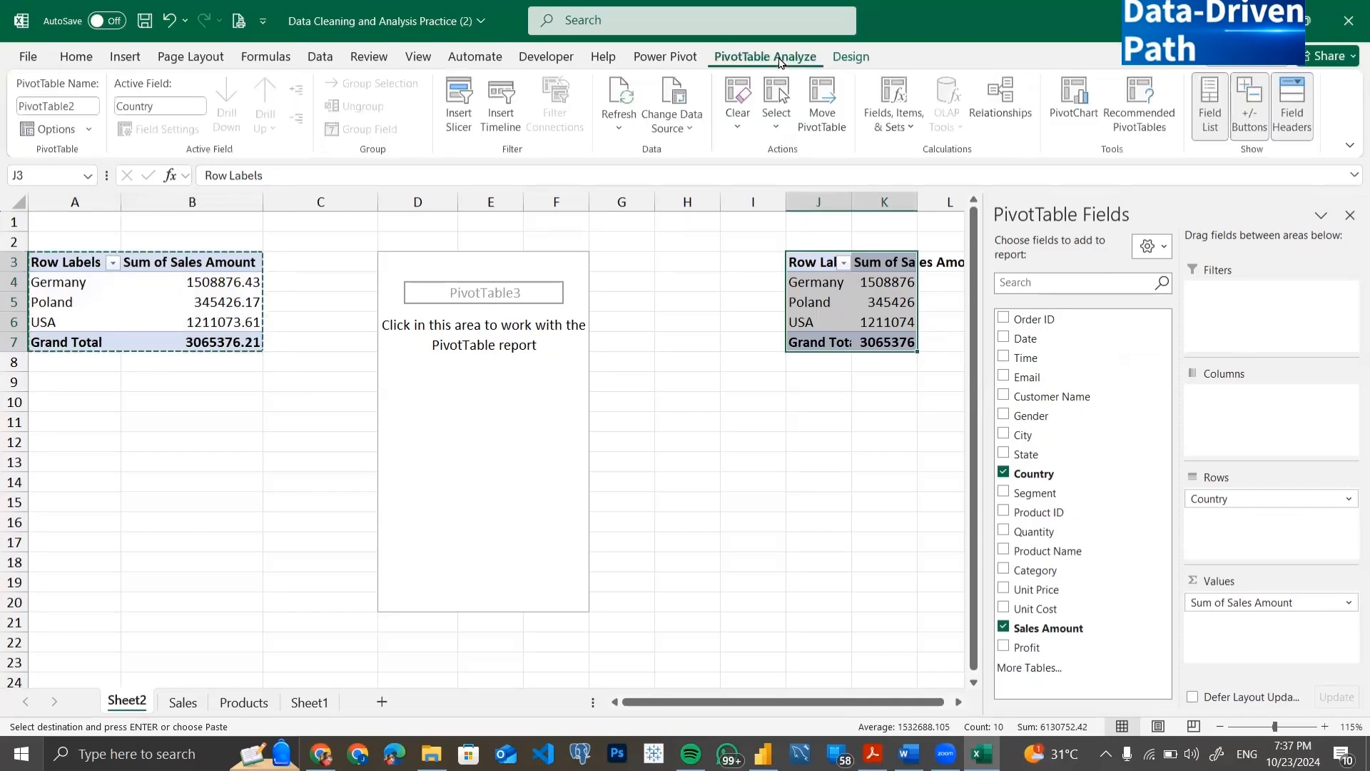